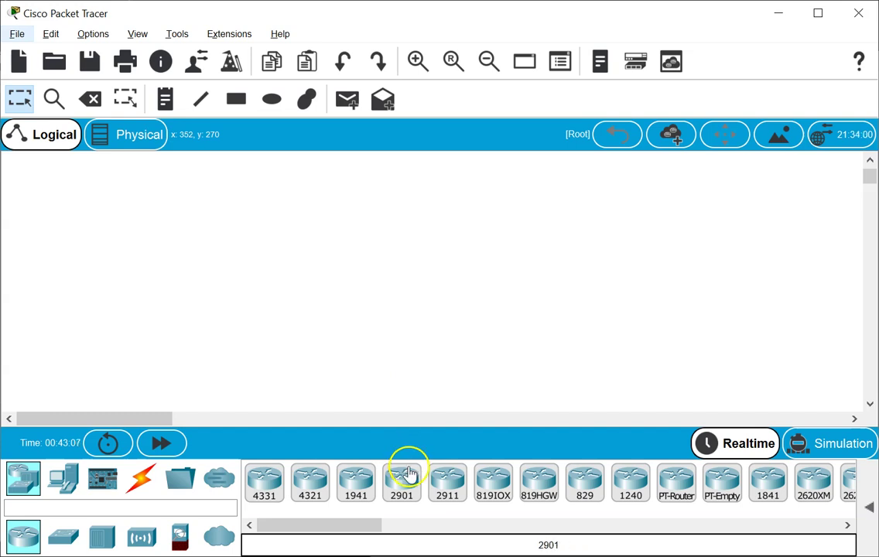
Step: Drag a 2901 router into the workspace centre as Router1 and open its settings window
left_click(403, 487)
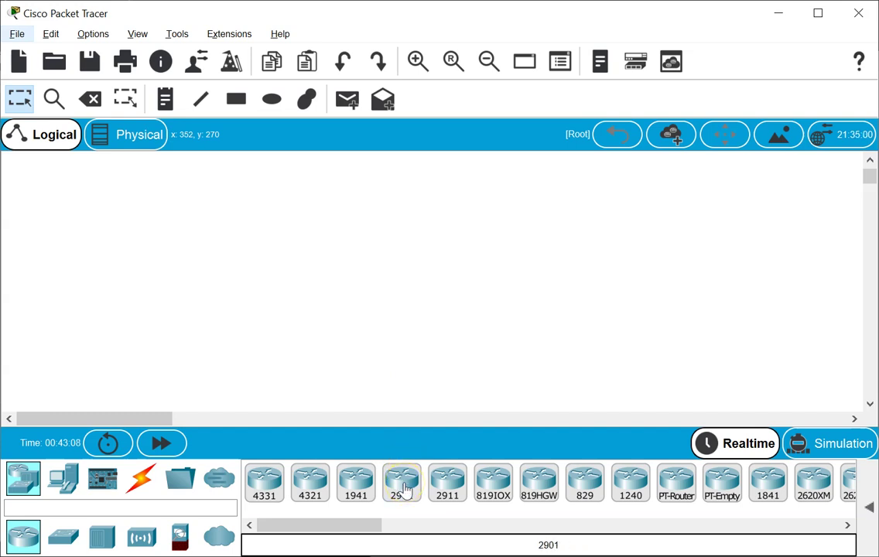
left_click_drag(400, 492, 419, 298)
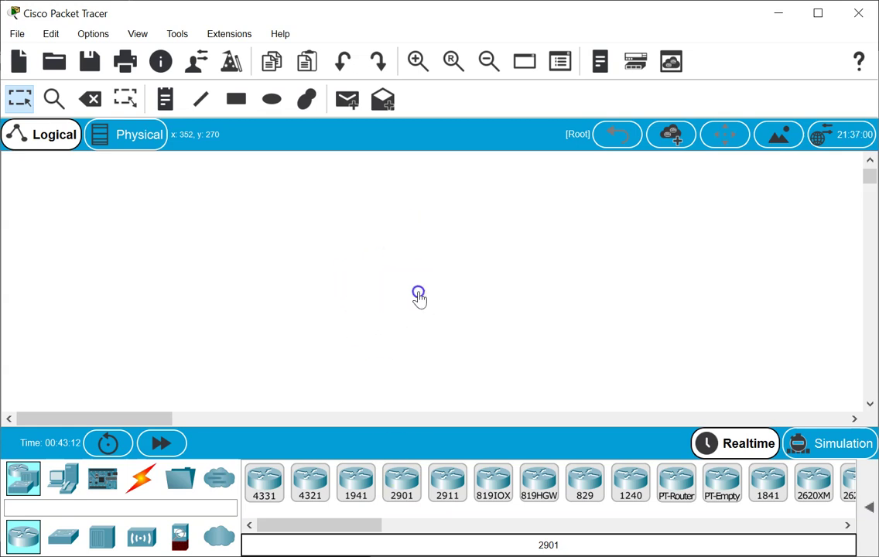
mouse_move(433, 302)
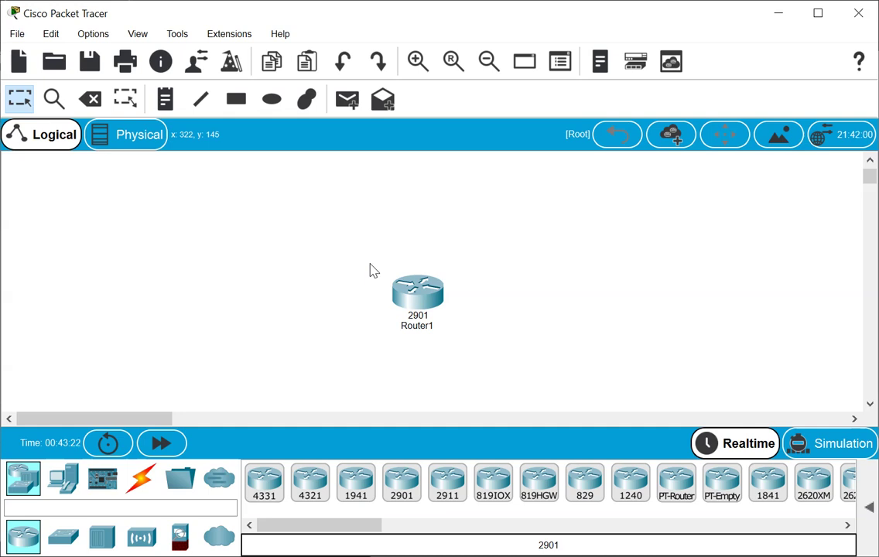
double_click(416, 303)
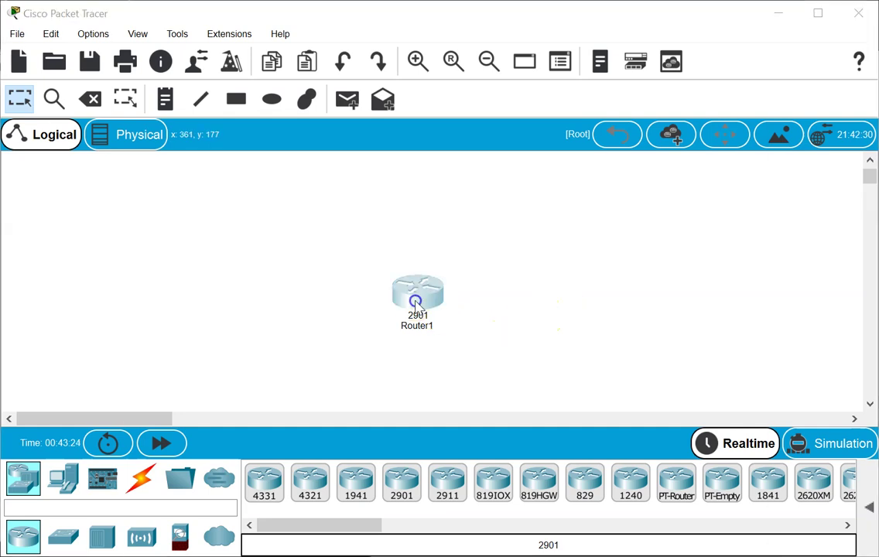
Step: In the router CLI, decline the initial setup dialog and enter global configuration mode
left_click(282, 39)
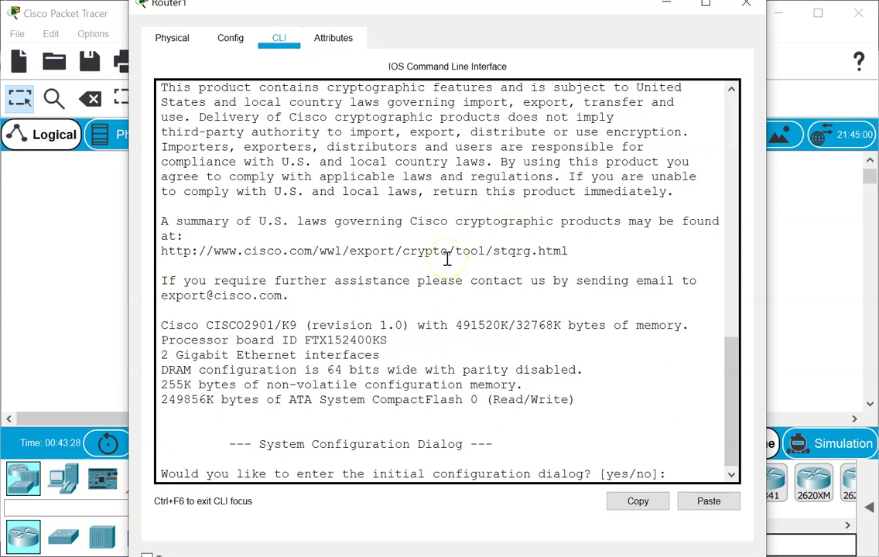
type("no")
key("Return")
key("Return")
type("en")
key("Return")
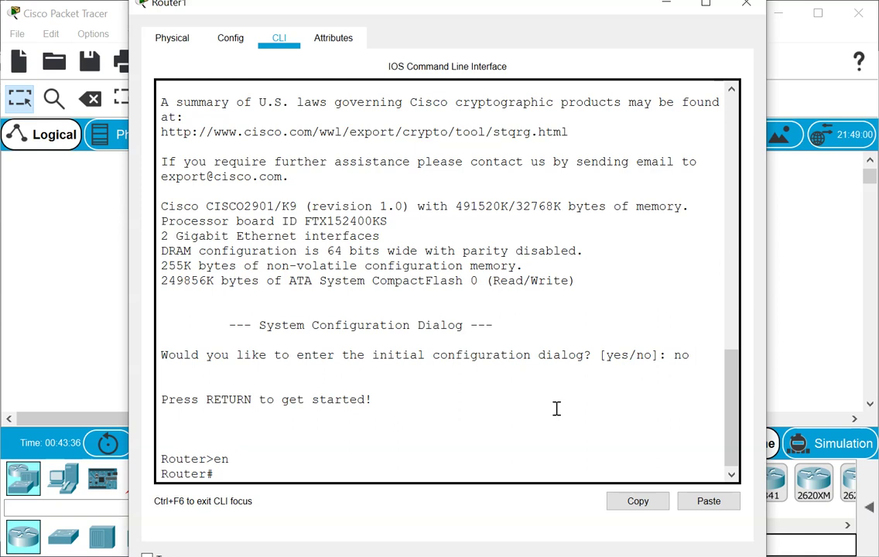
type("conf")
key("Tab")
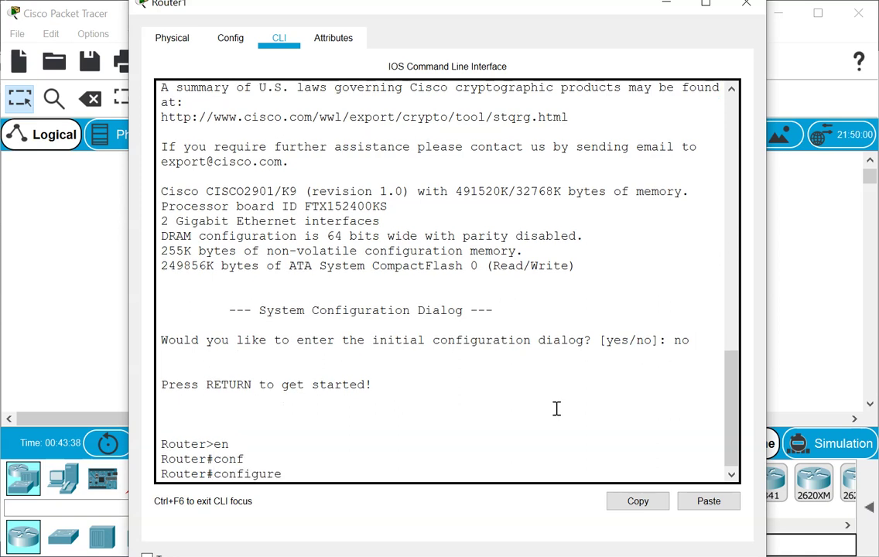
type("t")
key("Return")
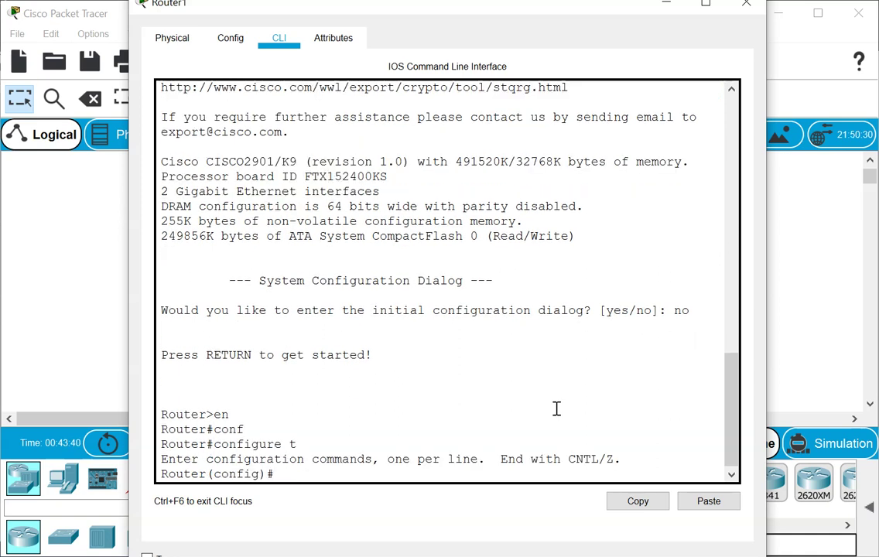
Step: On line console 0, set the console password and enable login
key("Tab")
key("Tab")
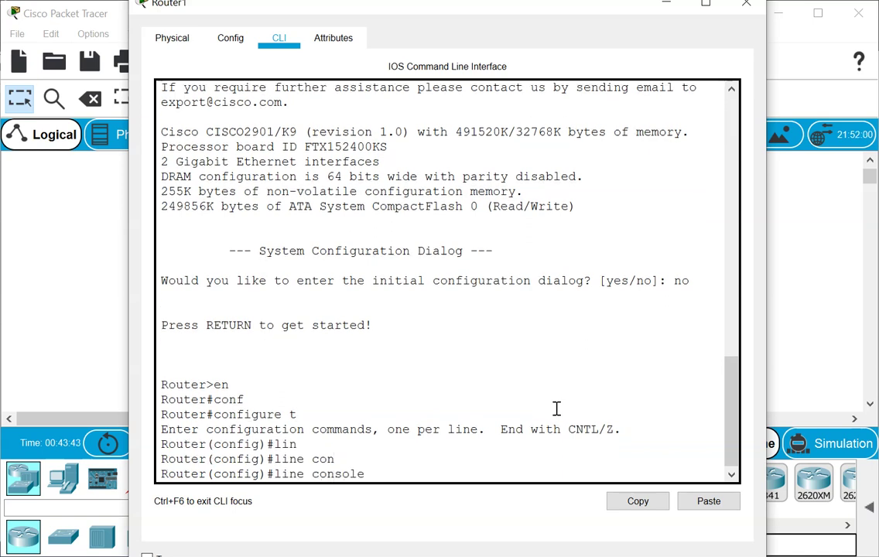
key("Return")
key("Tab")
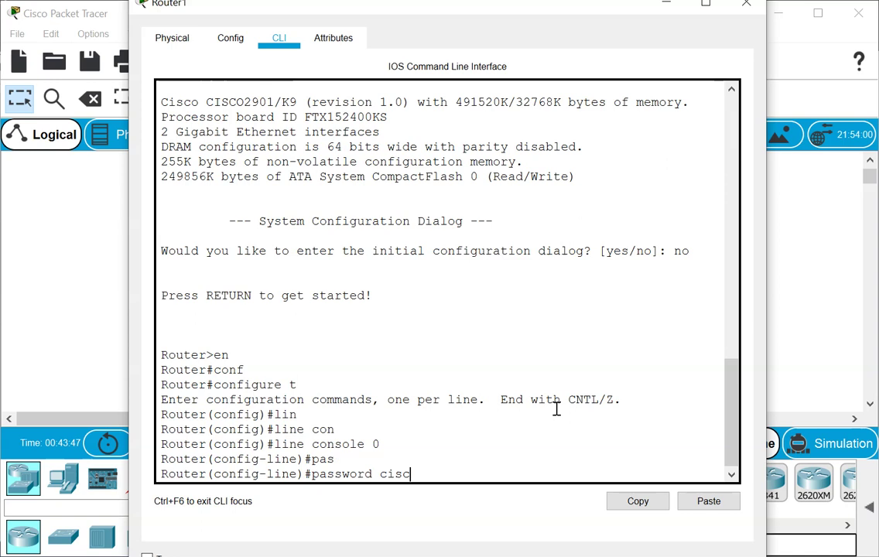
key("Return")
key("Up")
key("Return")
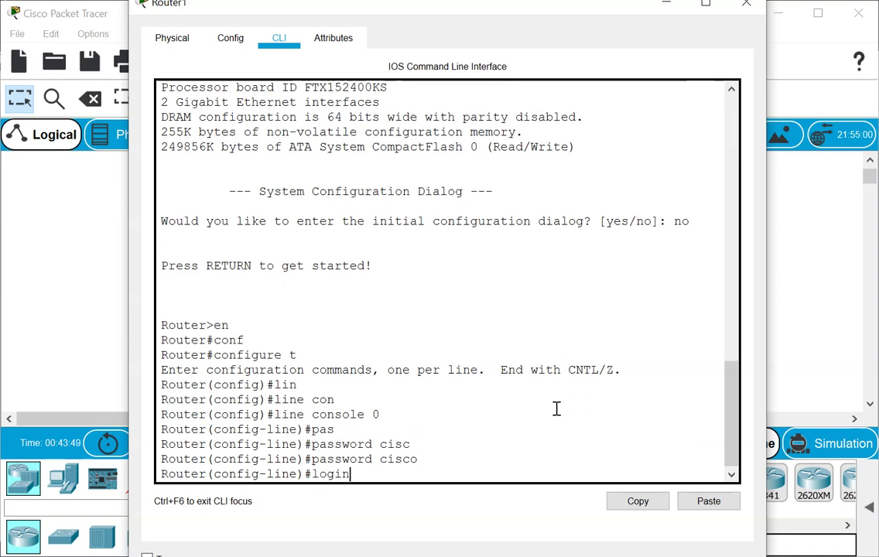
key("Return")
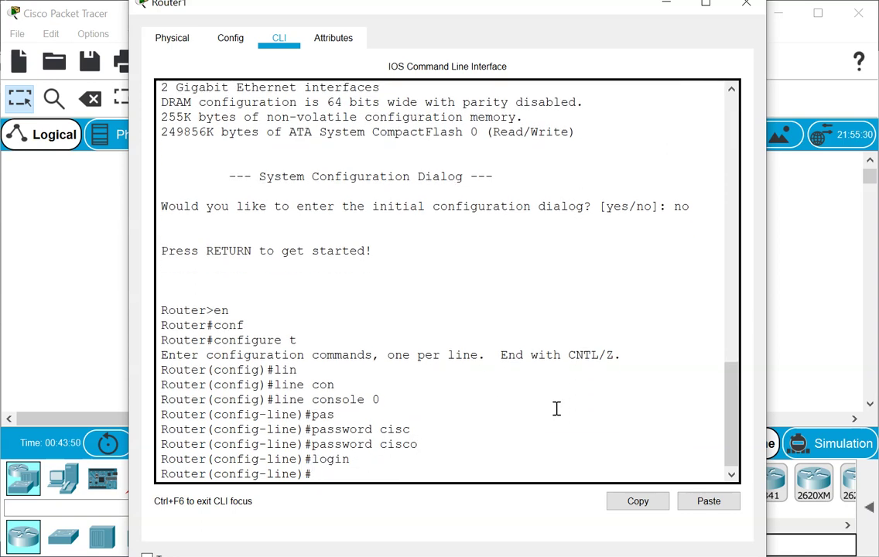
Step: Leave console line configuration and set the router's enable secret
key("Return")
key("Tab")
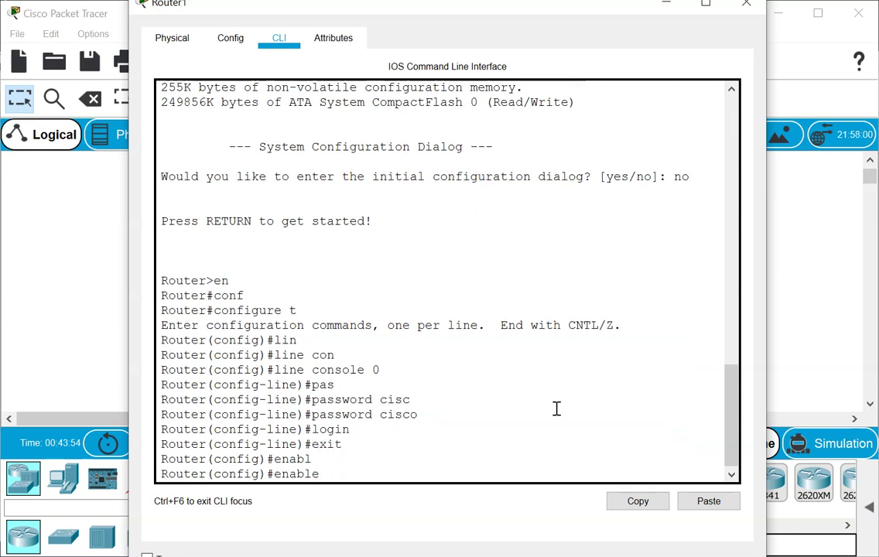
key("Tab")
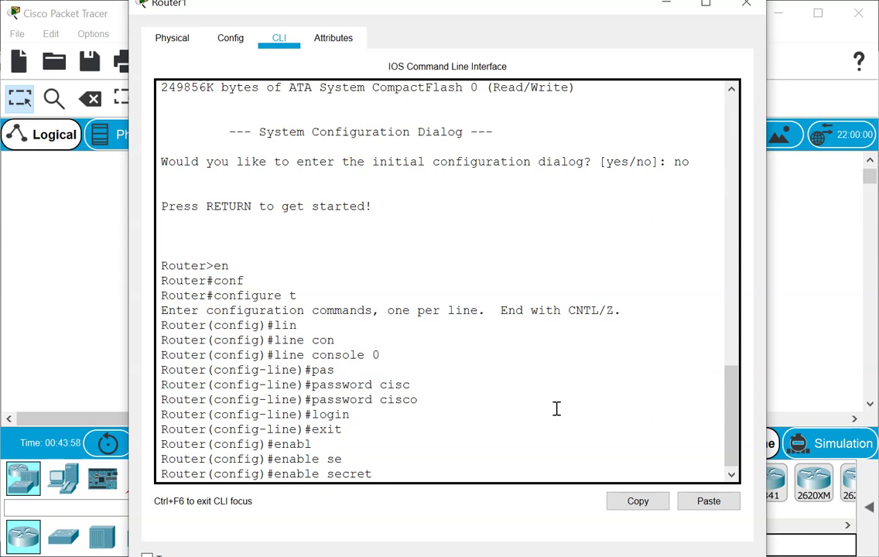
key("Return")
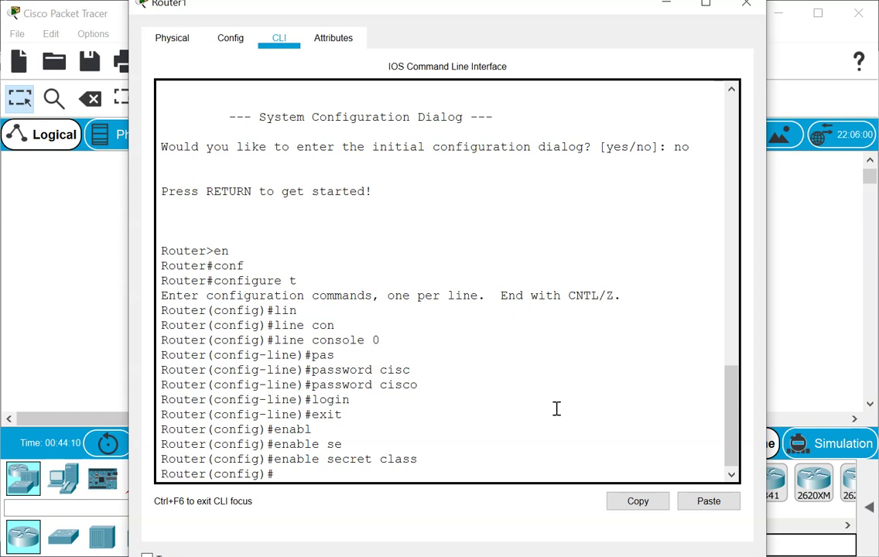
Step: Exit global configuration mode and log out of the console session
type("exit")
key("Return")
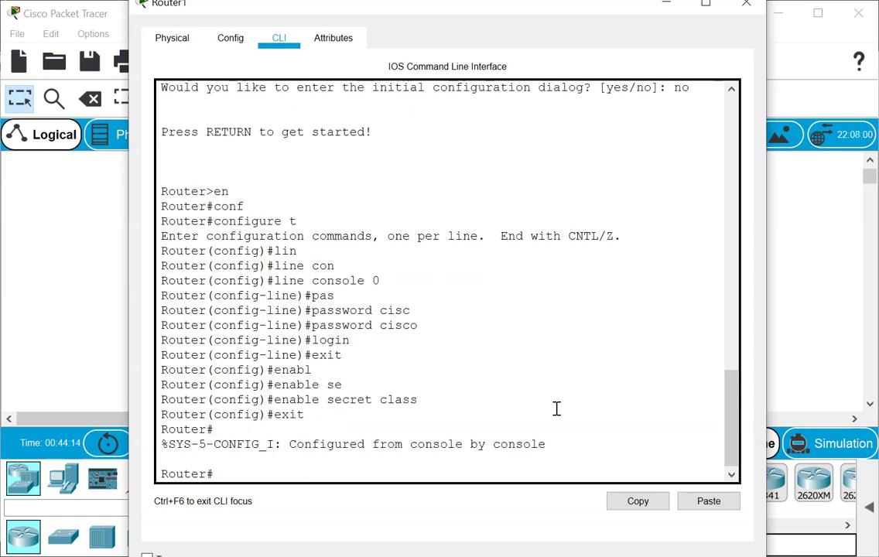
type("exit")
key("Return")
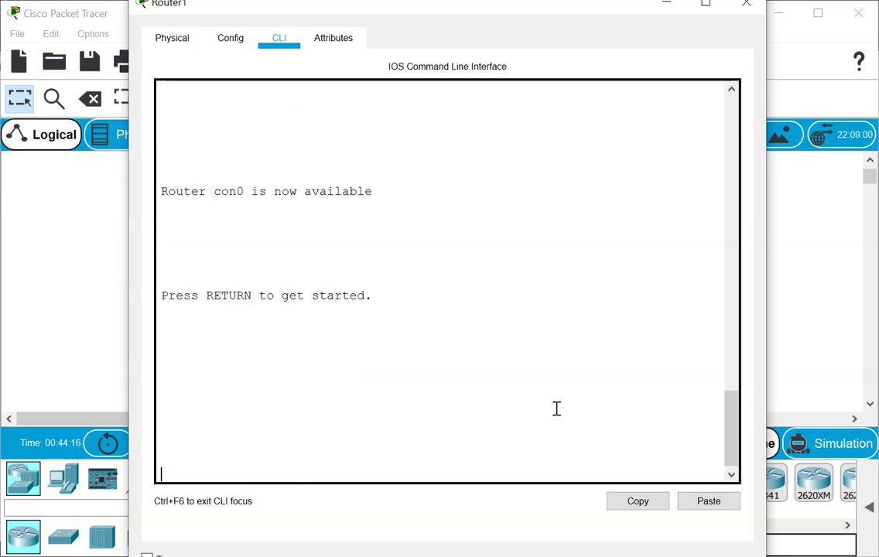
Step: Log in with the console password, then reach Router# with the enable secret after one rejected attempt
key("Return")
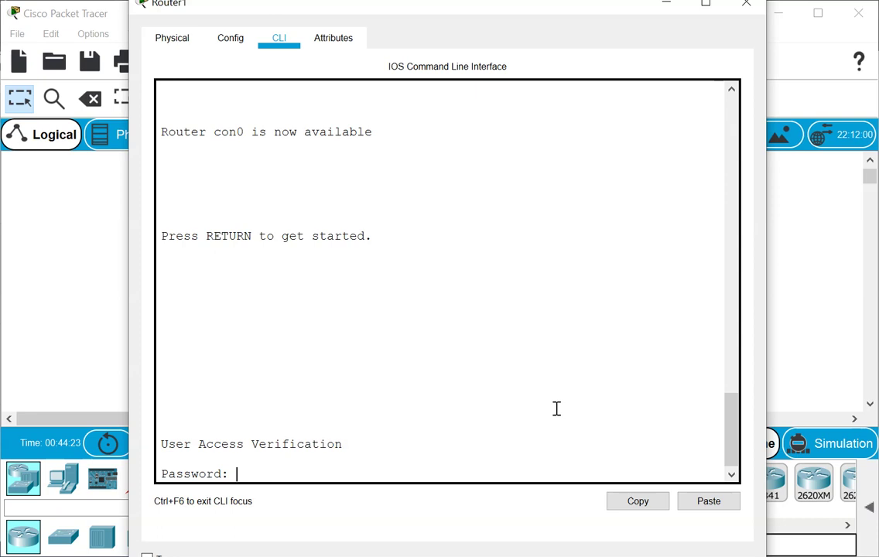
key("Return")
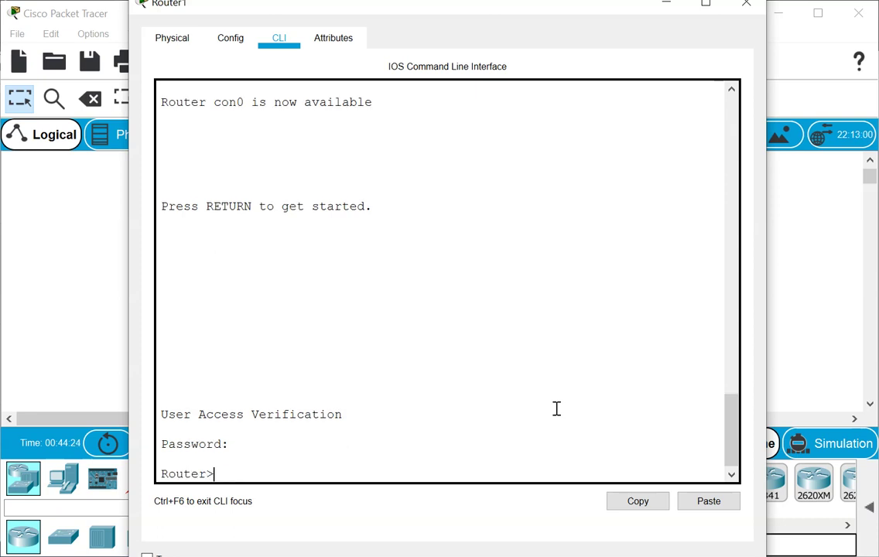
type("enabl")
key("Tab")
key("Return")
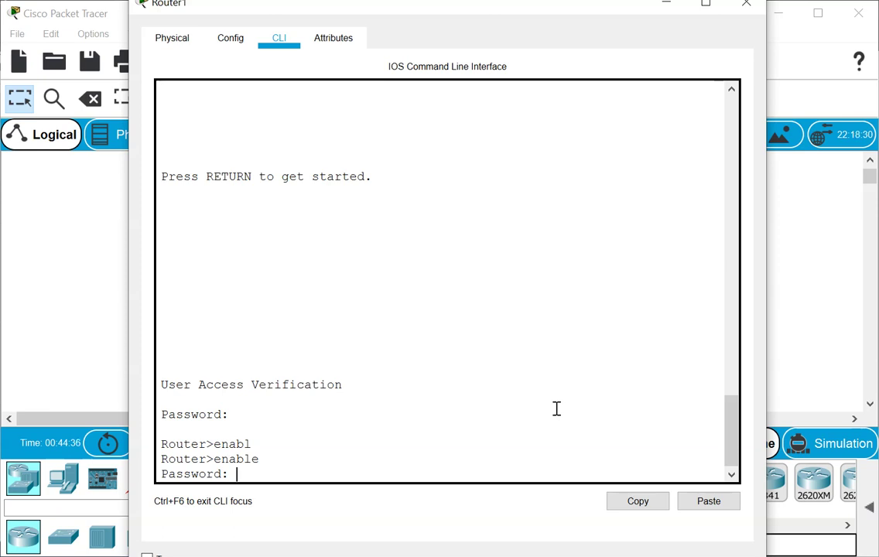
key("Return")
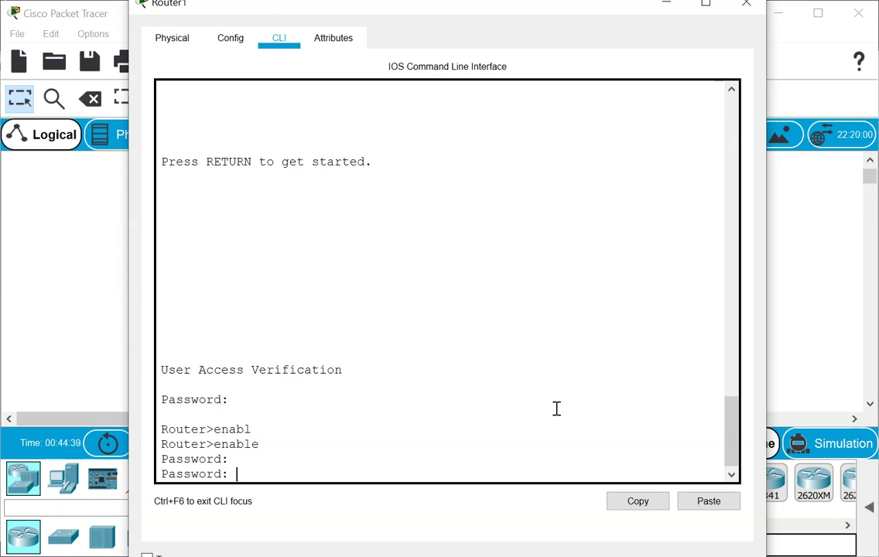
key("Return")
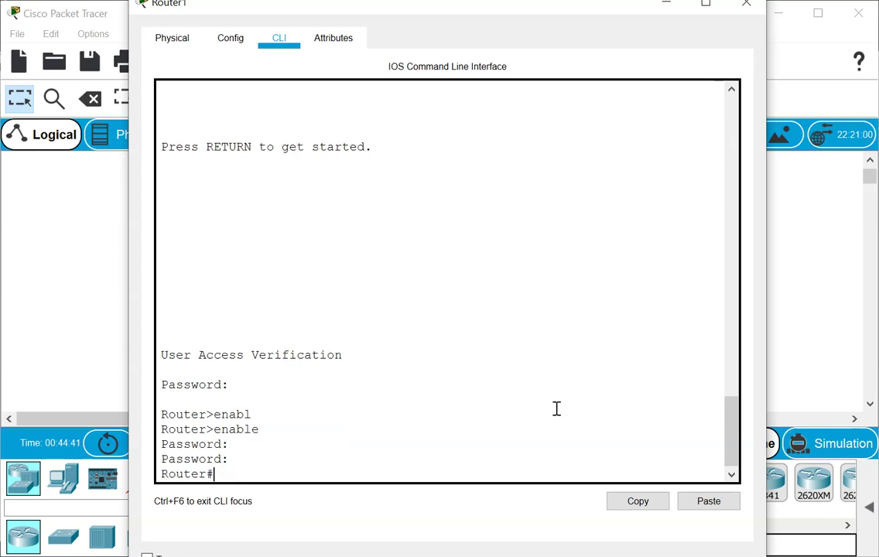
double_click(193, 459)
double_click(185, 471)
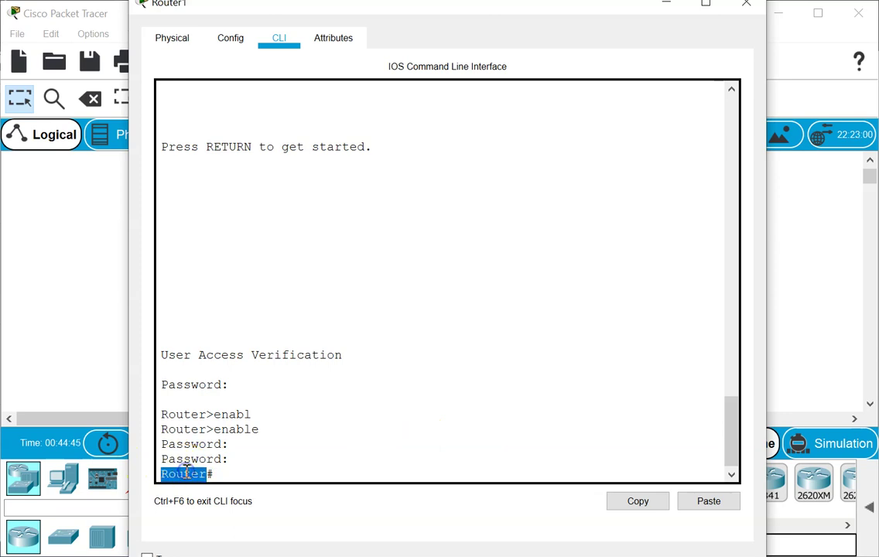
Step: Run show running-config and page through the whole output
type("sho")
key("Tab")
type("runn")
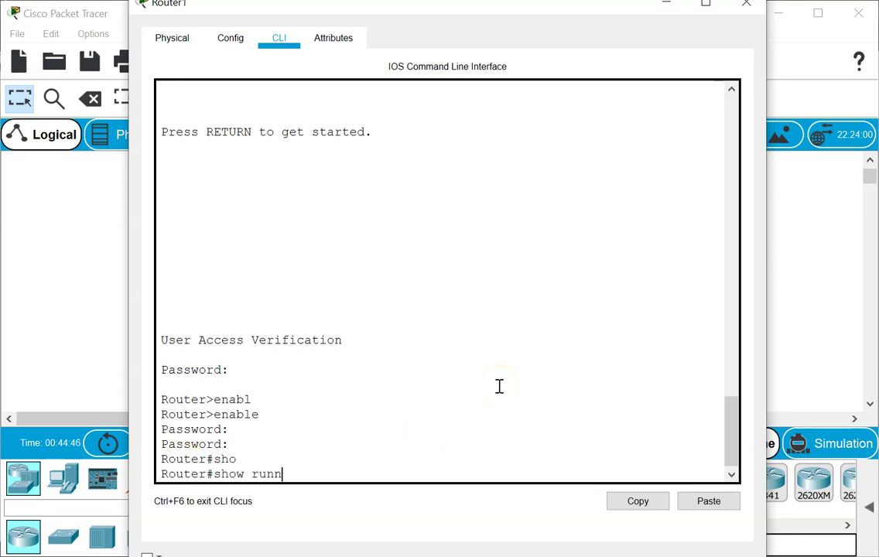
key("Tab")
key("Return")
key("space")
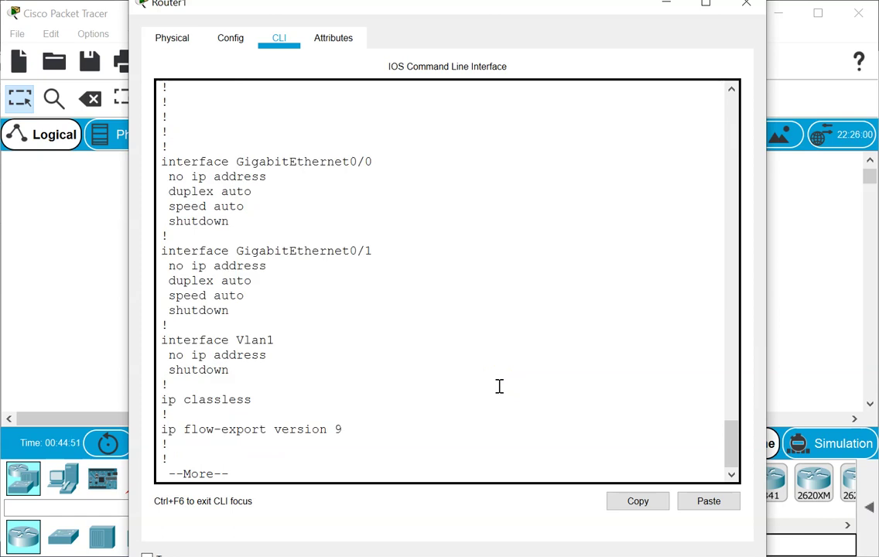
key("space")
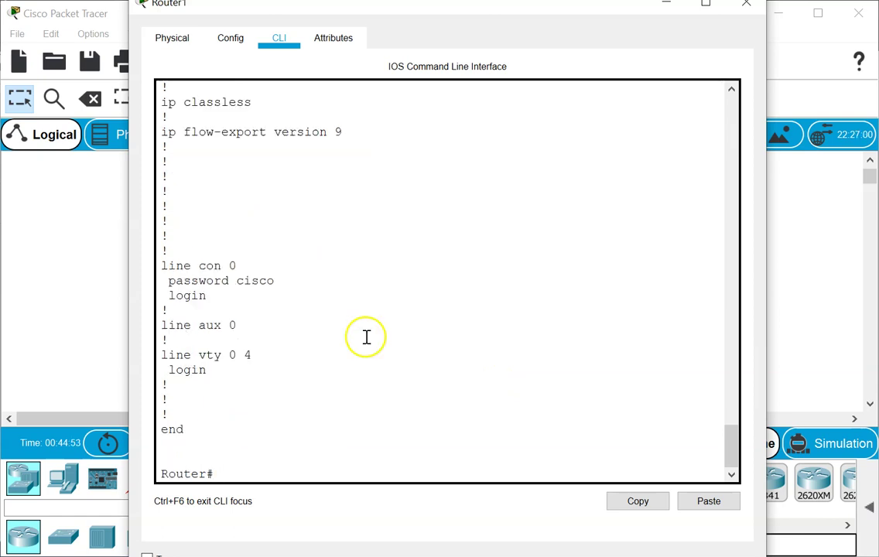
Step: Highlight the console password and hashed enable secret lines, then return to a fresh Router# prompt
triple_click(243, 280)
left_click(243, 280)
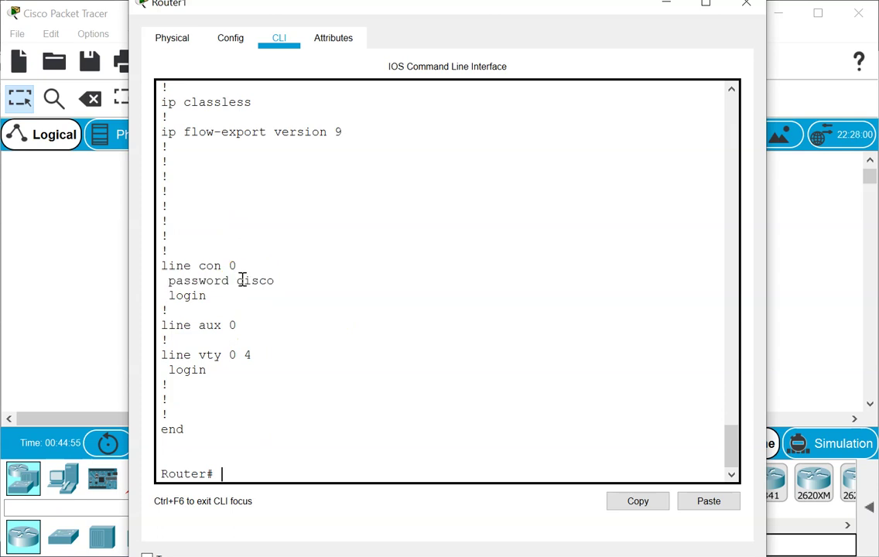
scroll(242, 280, "up", 4)
scroll(242, 279, "up", 12)
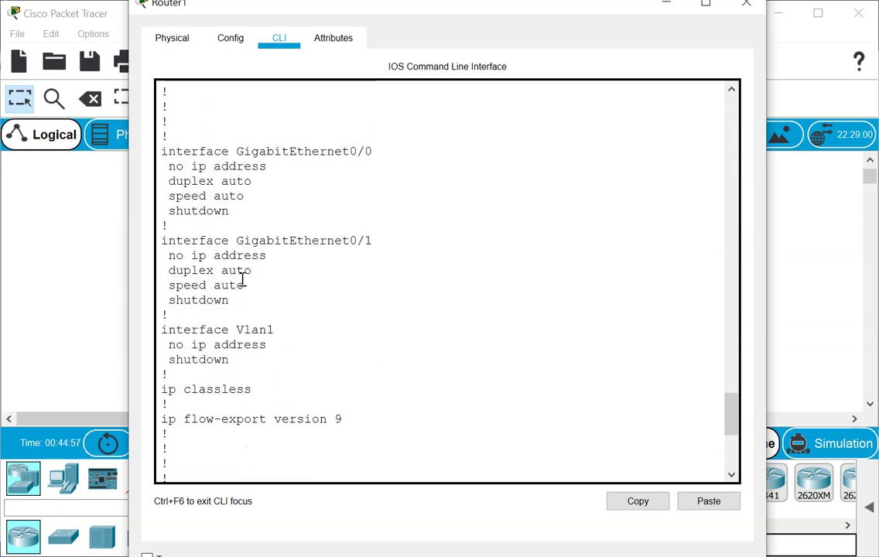
scroll(243, 279, "up", 3)
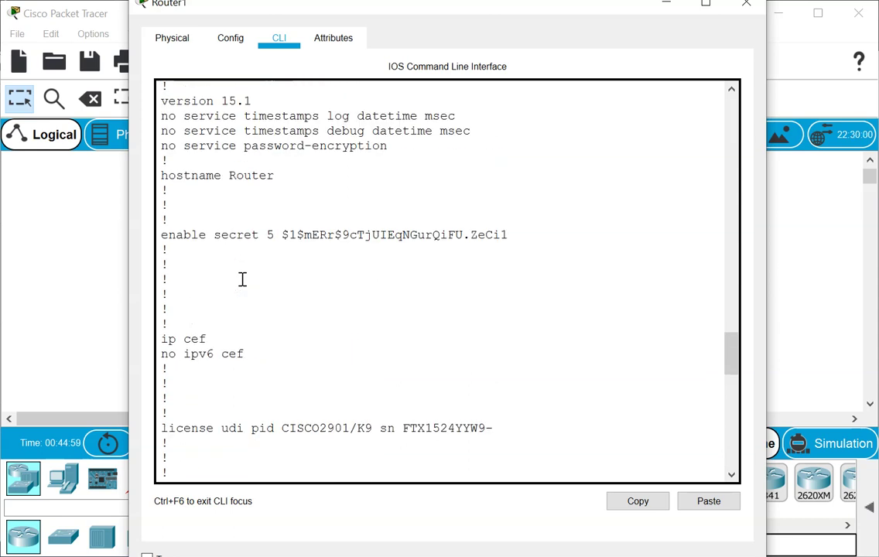
triple_click(235, 233)
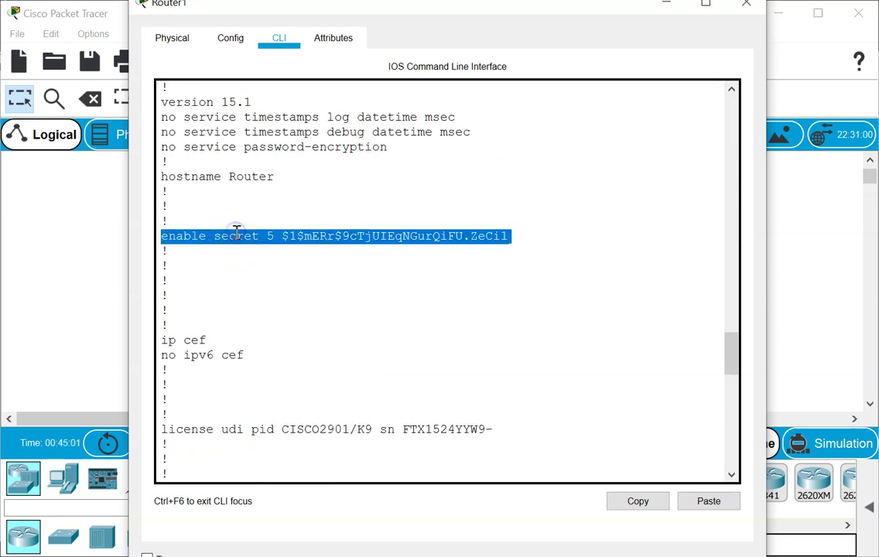
left_click(324, 232)
double_click(326, 236)
left_click(323, 235)
key("Return")
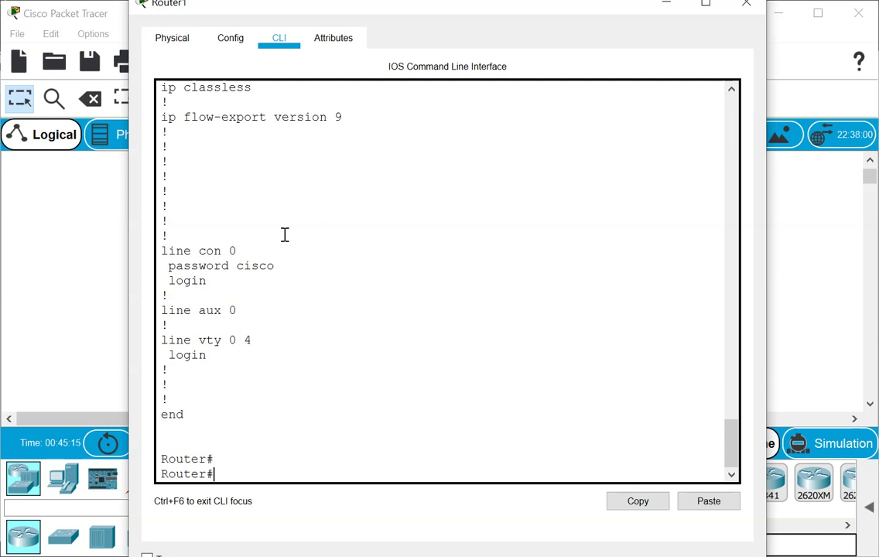
Step: Save the configuration with copy running-config startup-config
type("cop")
key("Tab")
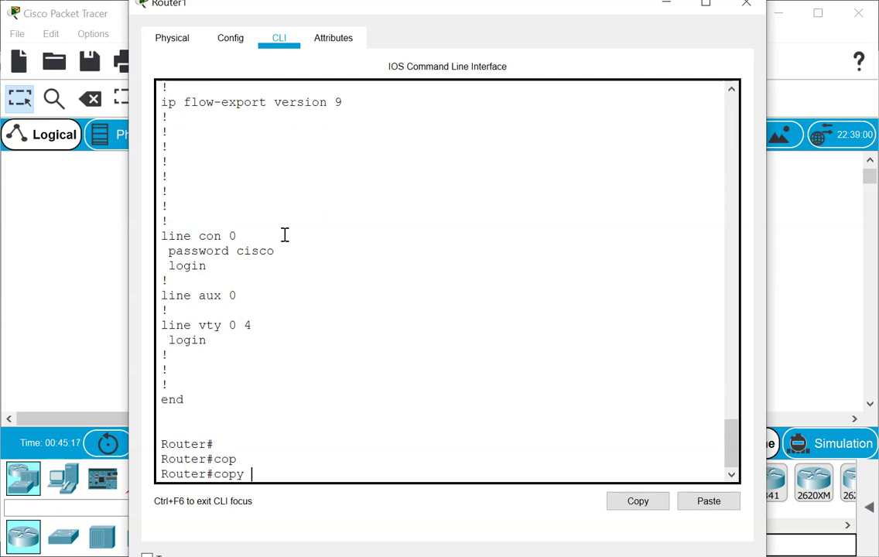
type("running-config s")
key("Tab")
type("star")
key("Tab")
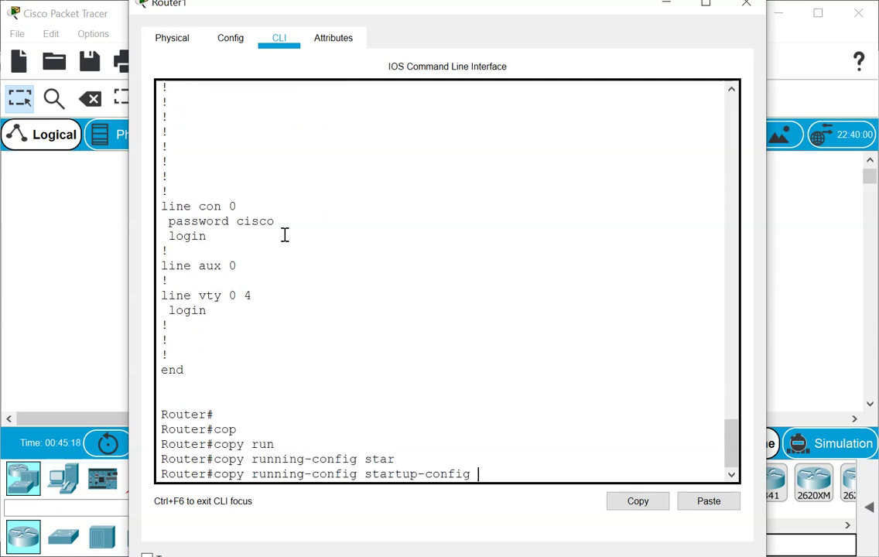
key("Return")
key("Return")
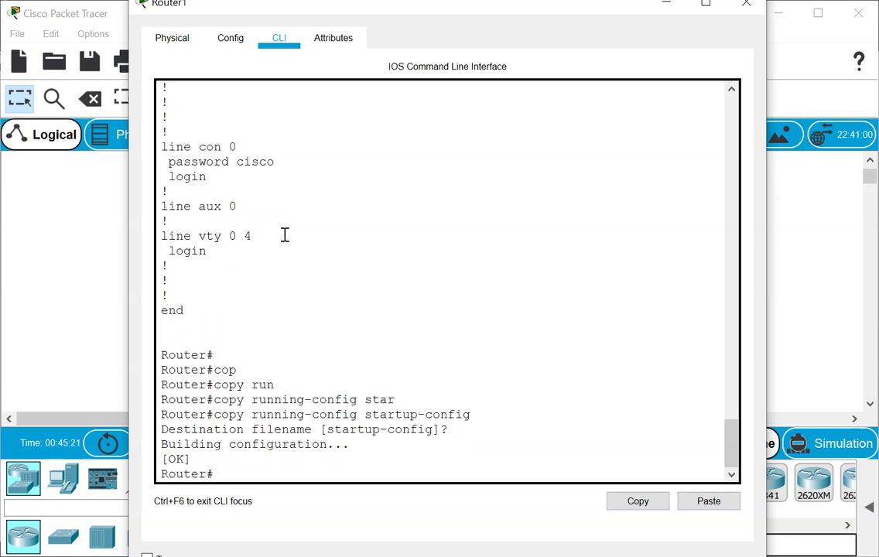
Step: Start typing the reload command, correcting the misspelled 'reaload'
type("reaload")
key("Tab")
key("BackSpace")
key("BackSpace")
key("BackSpace")
key("BackSpace")
key("BackSpace")
Step: Reload Router1, then log back in with the console password and enable secret to reach Router#
type("lo")
key("Tab")
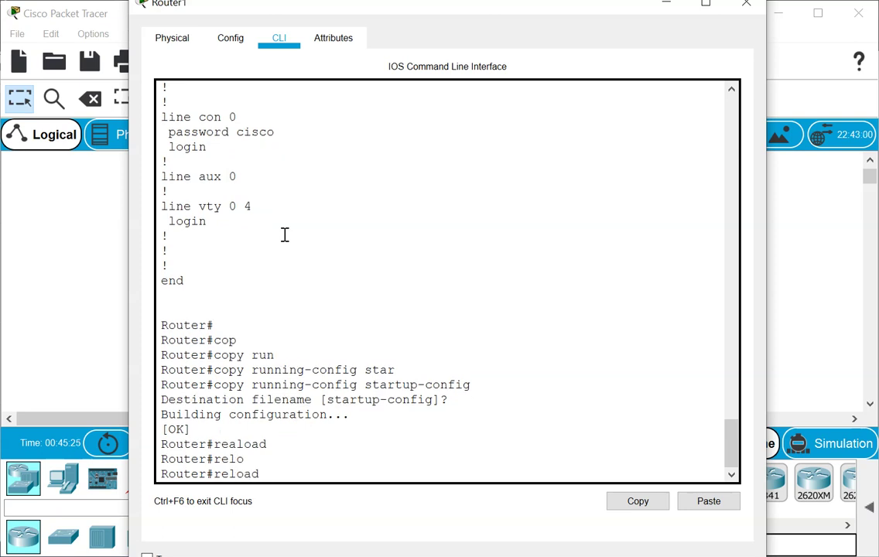
key("Return")
key("Return")
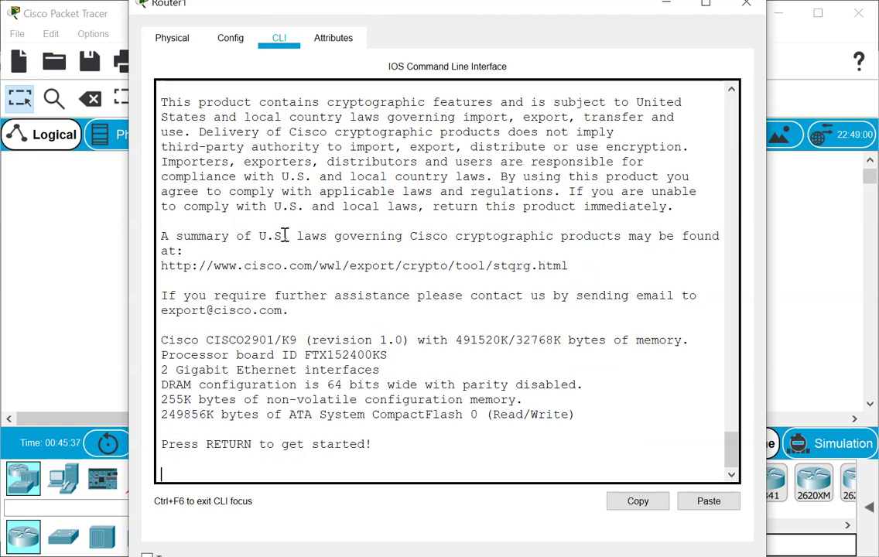
key("Return")
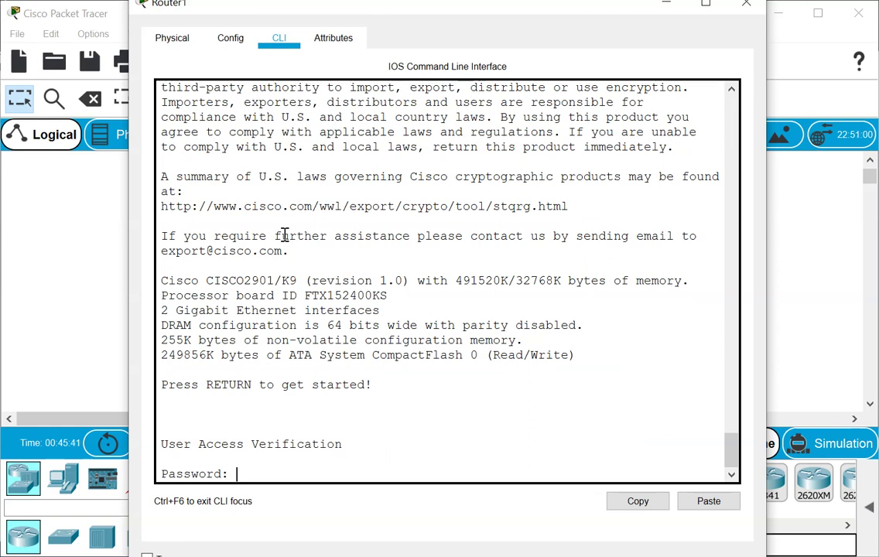
key("Return")
type("en")
key("Return")
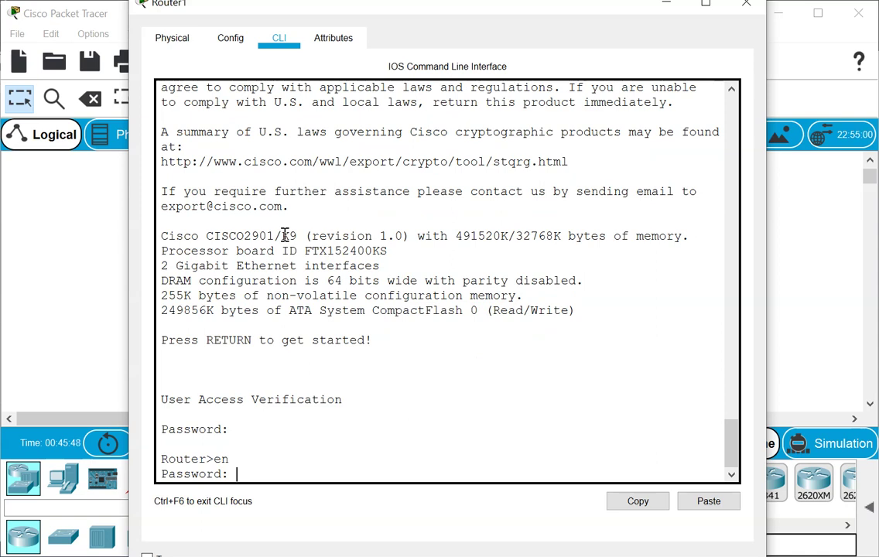
key("Return")
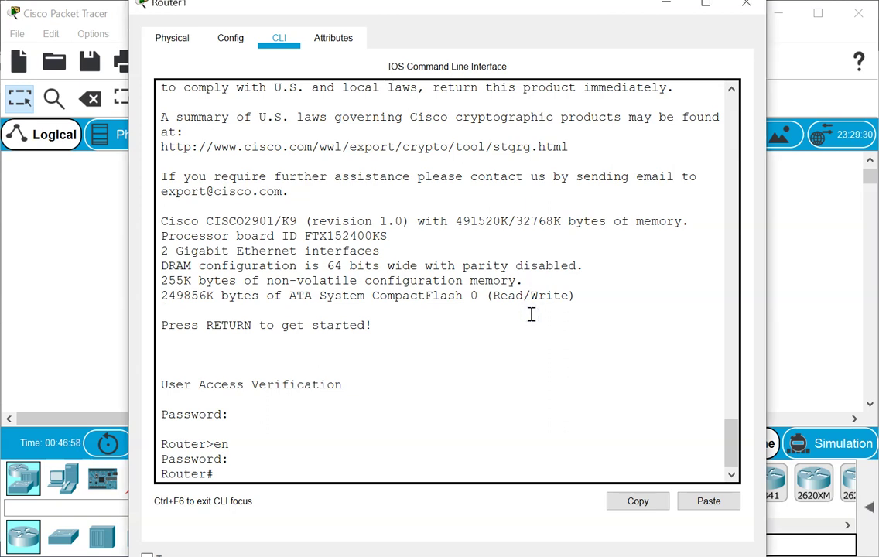
Step: Run show version, page through the output and select the 'Configuration register is 0x2102' line
left_click(530, 313)
left_click(471, 393)
type("show")
key("Tab")
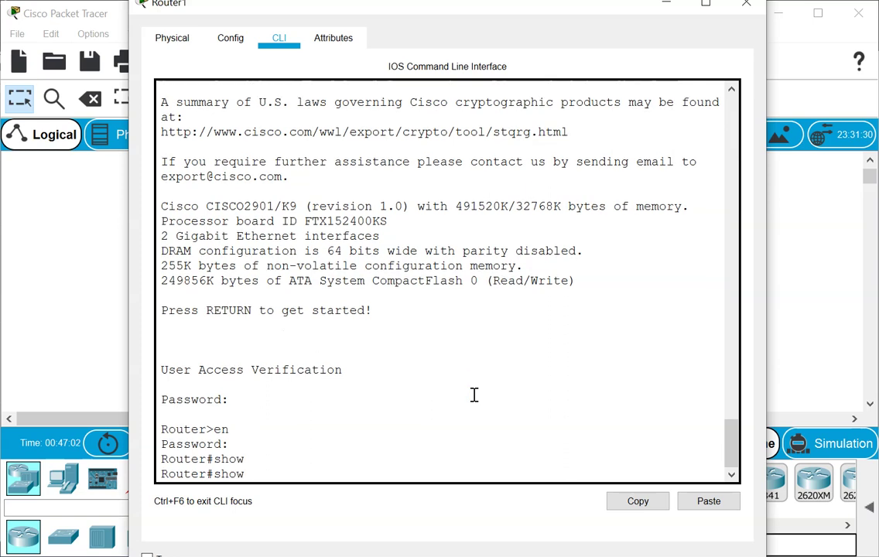
type("version")
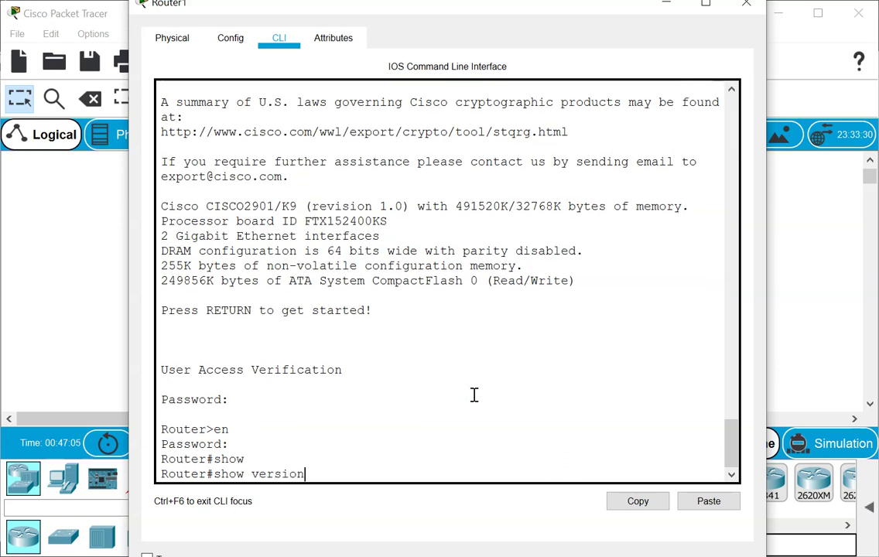
key("Return")
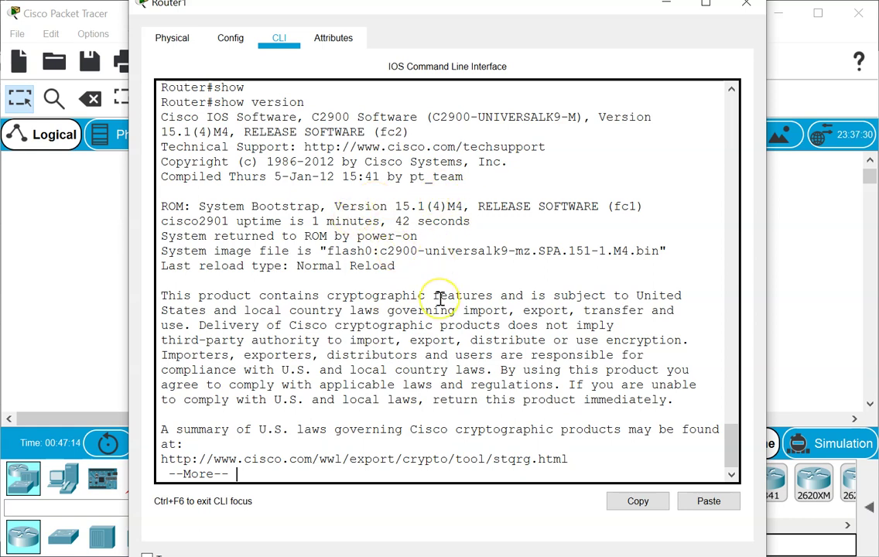
key("space")
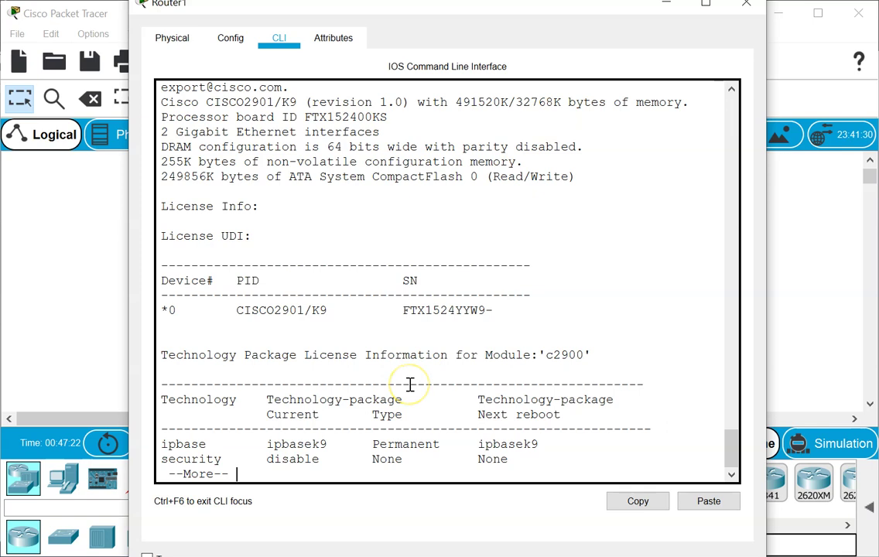
key("space")
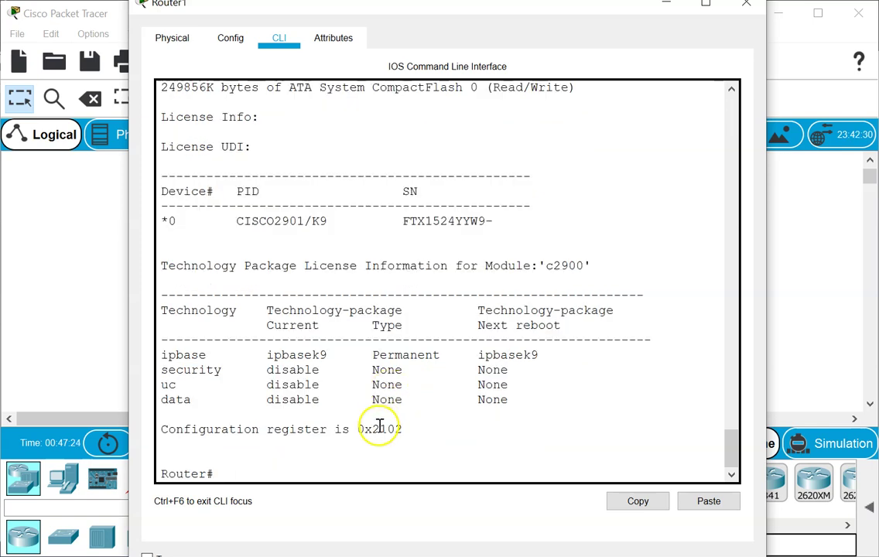
double_click(379, 428)
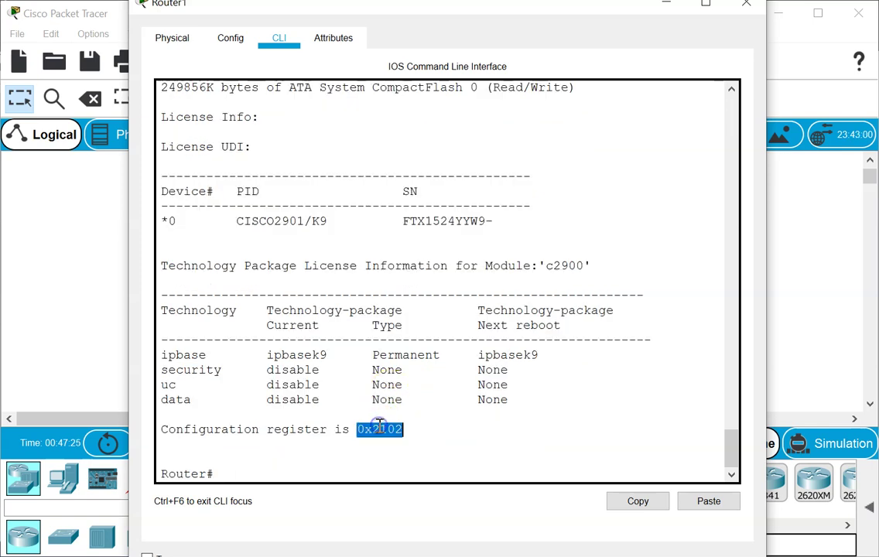
left_click(163, 428)
left_click_drag(163, 428, 399, 433)
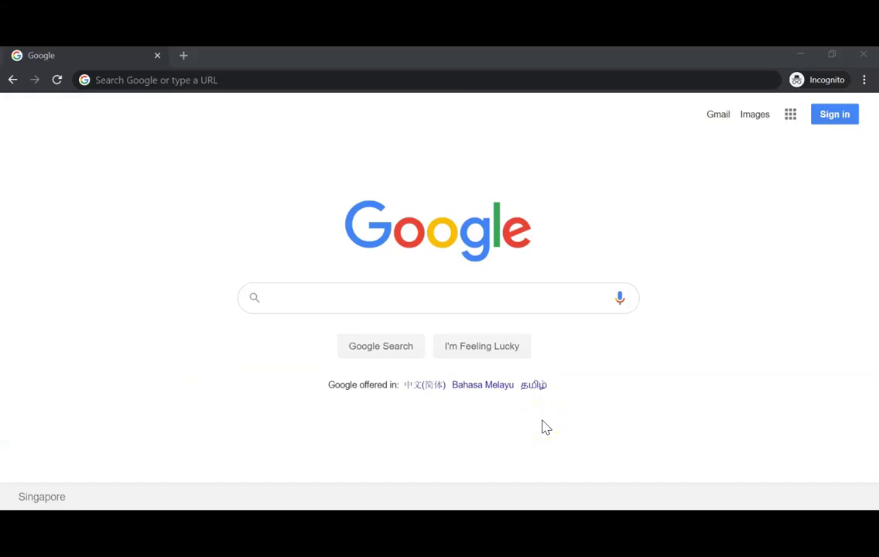
Step: Google 'cisco configuration register' and open 'Use of the Configuration Register on All Cisco Routers'
left_click(318, 300)
type("cisco config")
key("Down")
type("reg")
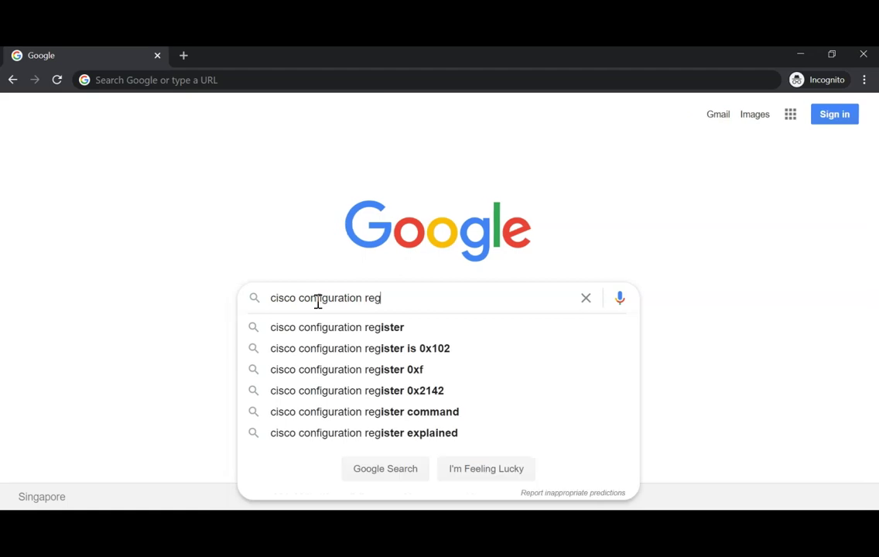
left_click(314, 328)
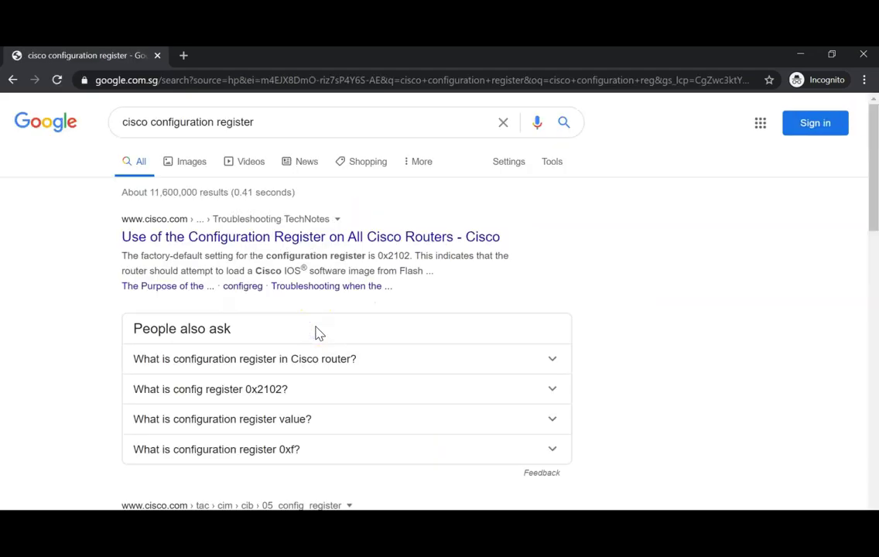
scroll(86, 364, "down", 2)
scroll(86, 369, "up", 1)
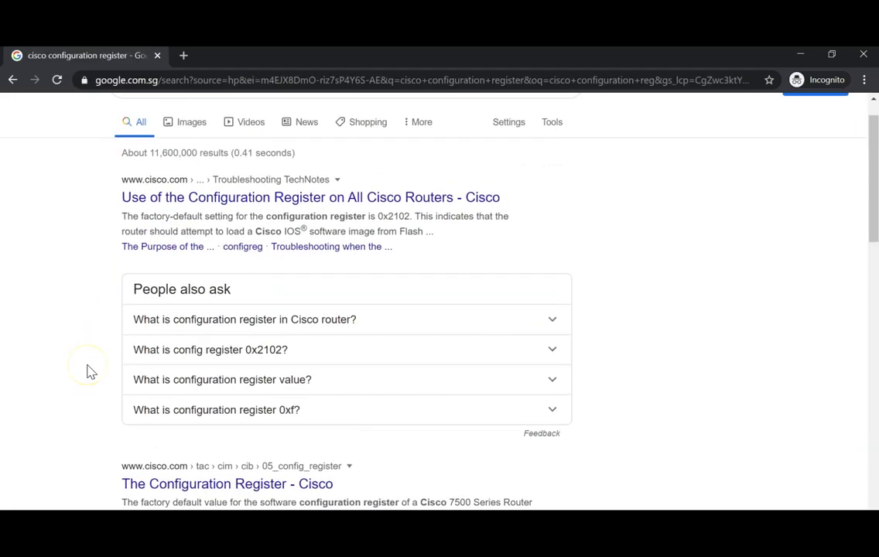
left_click(432, 197)
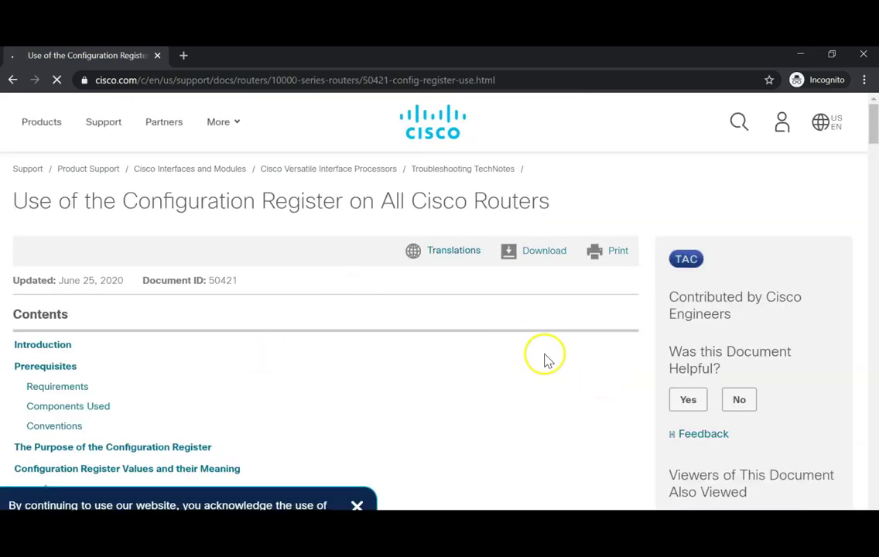
Step: In the settings table, highlight 0x2102's behaviours: ignores break, boots into ROM on failure, 9600 console baud
scroll(545, 360, "down", 1)
scroll(545, 360, "down", 5)
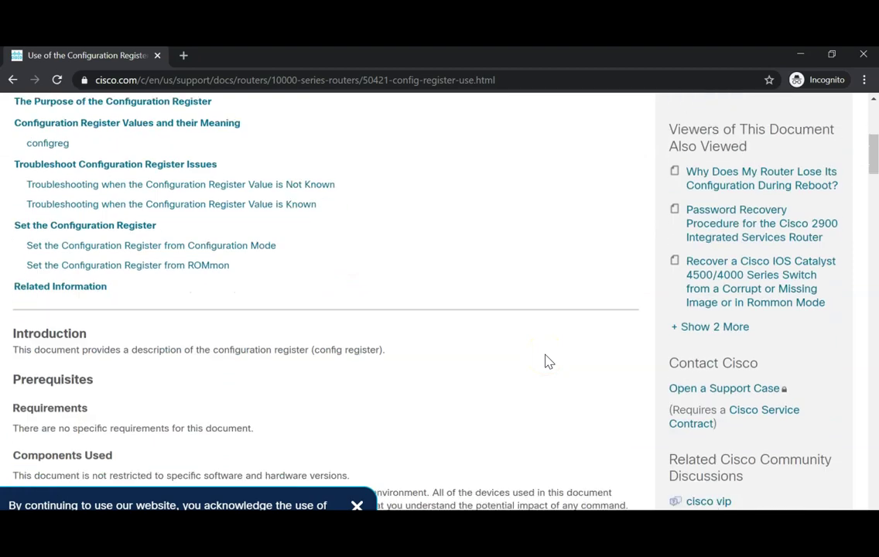
scroll(545, 361, "down", 12)
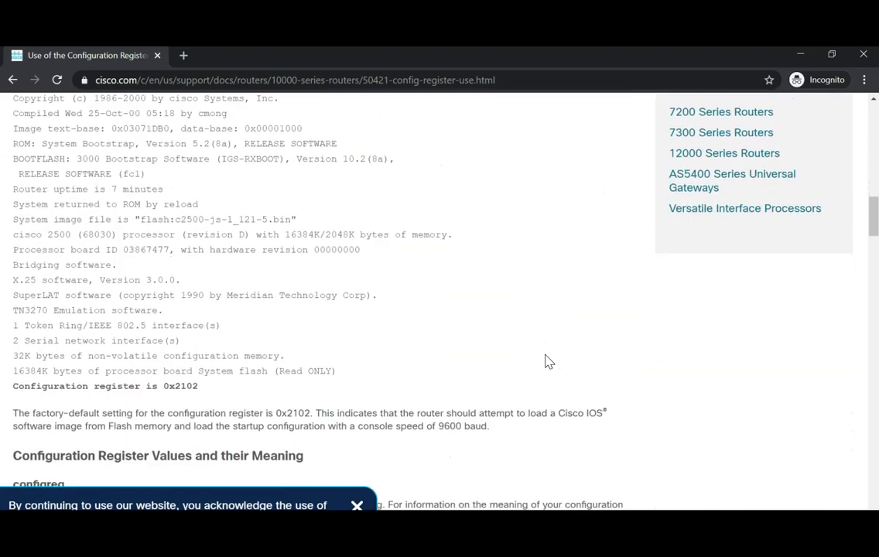
scroll(545, 361, "down", 3)
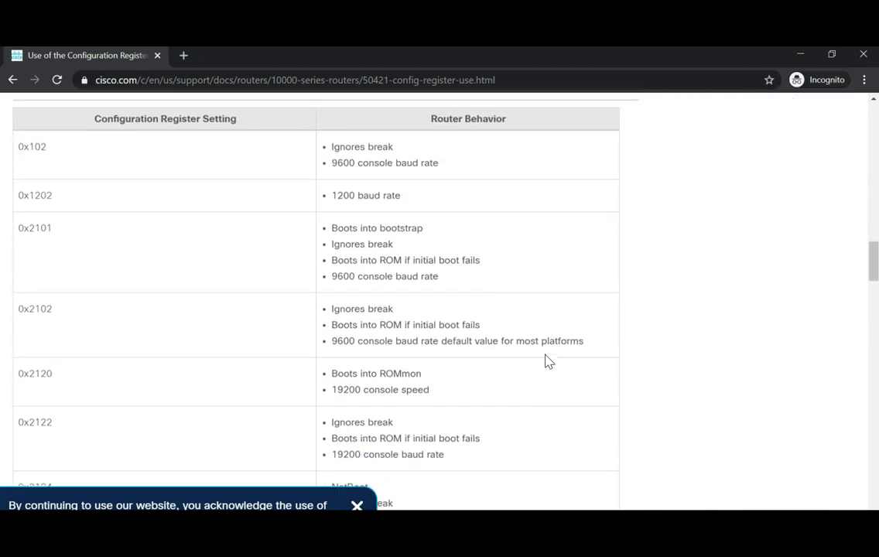
left_click_drag(29, 305, 55, 309)
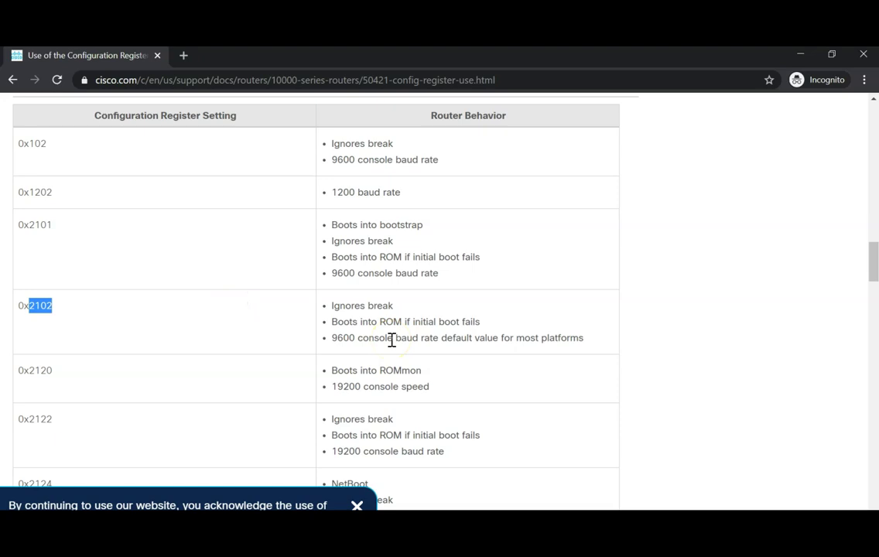
triple_click(356, 303)
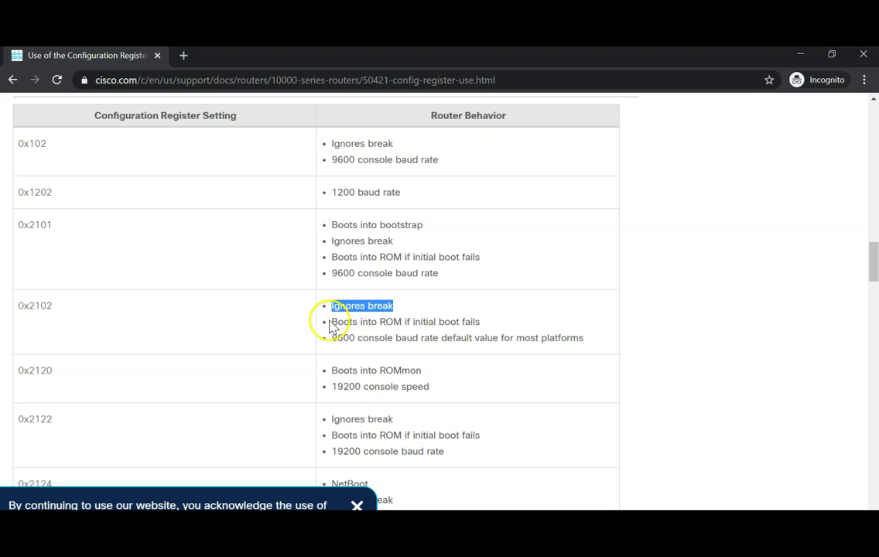
left_click_drag(344, 306, 394, 323)
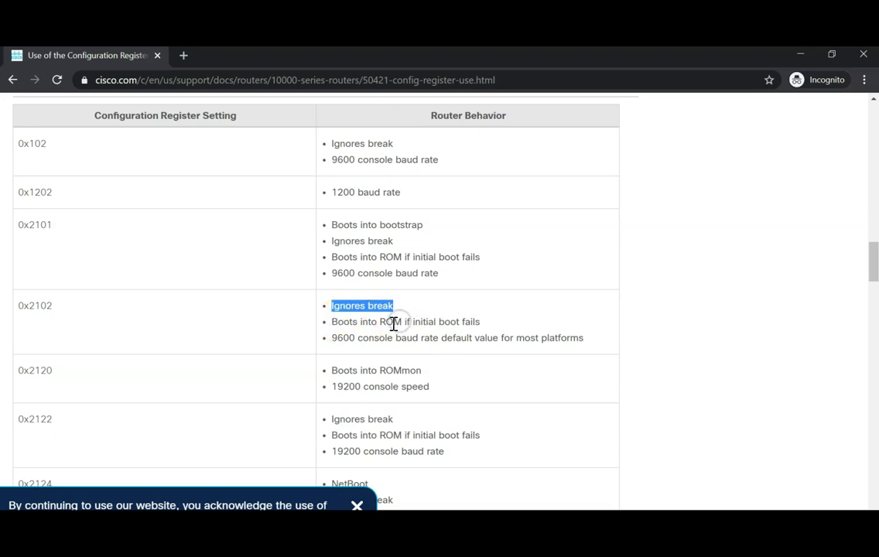
double_click(391, 322)
triple_click(391, 321)
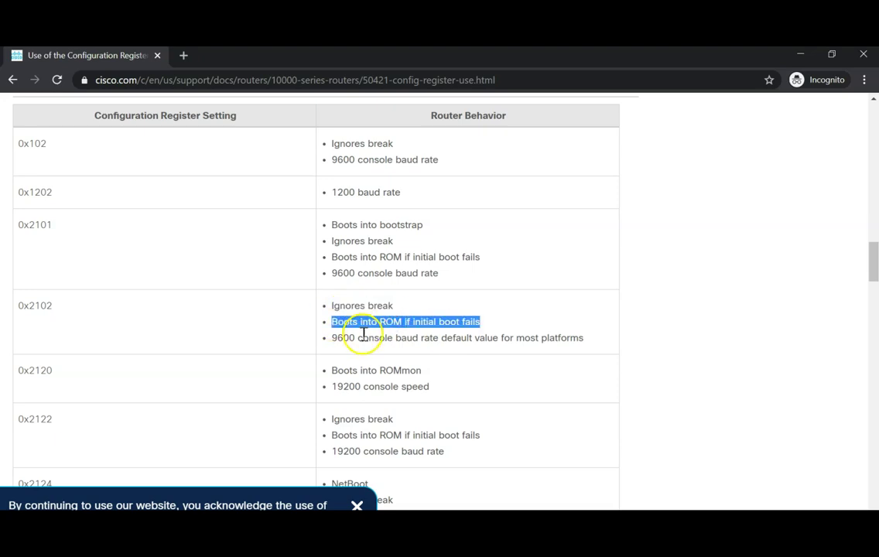
double_click(360, 336)
triple_click(340, 337)
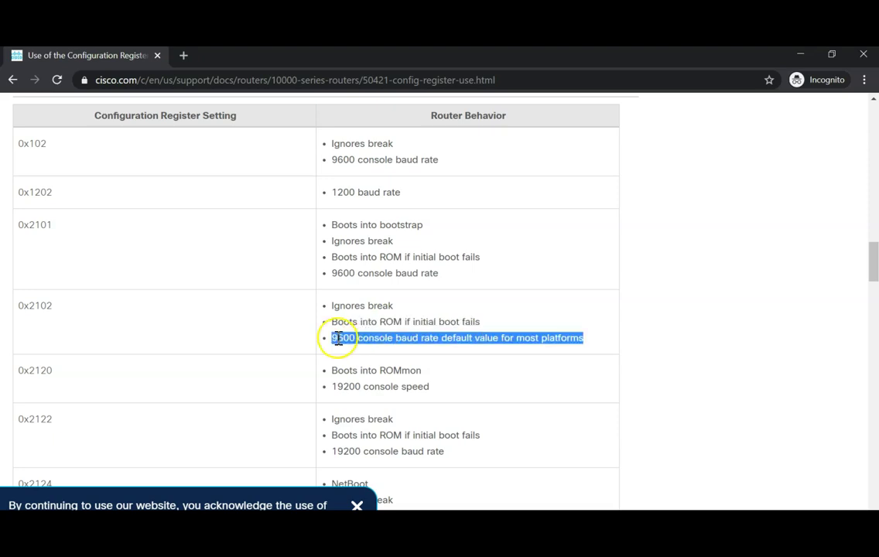
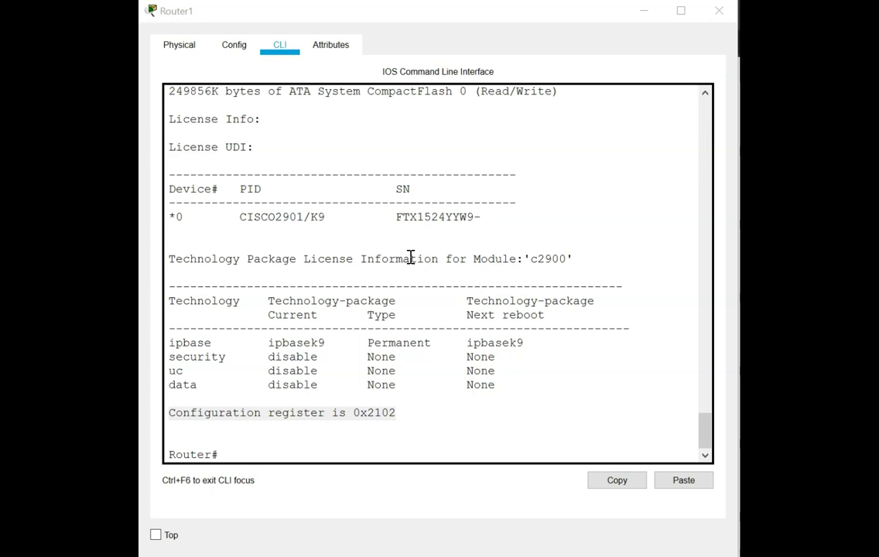
Step: Enter reload at Router1's Router# prompt without running it
left_click(408, 344)
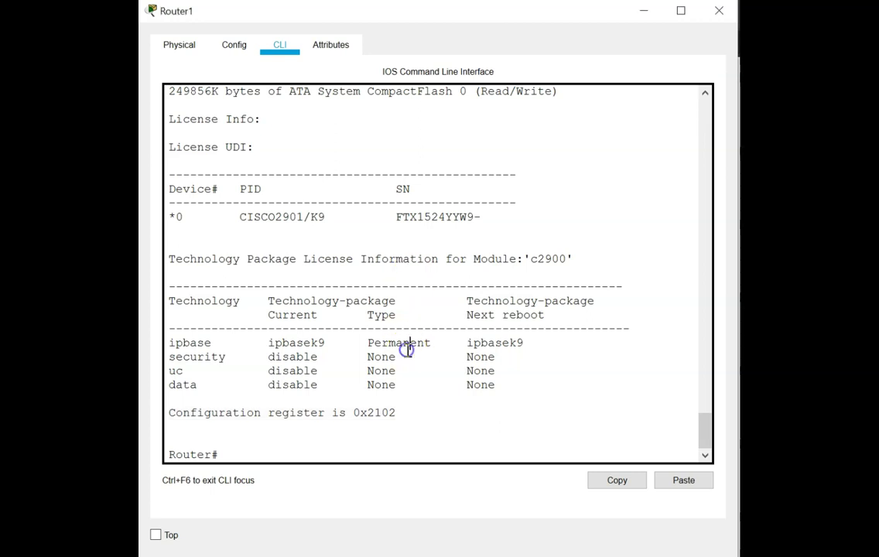
type("reload")
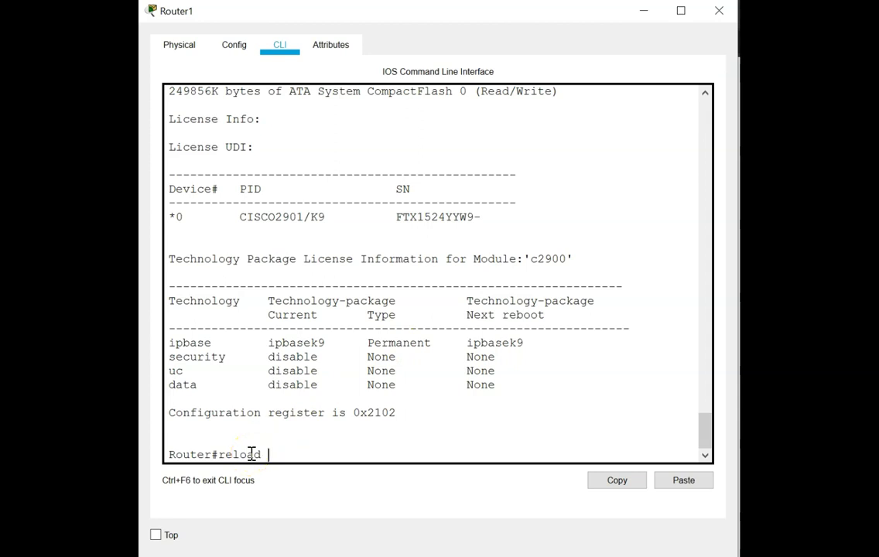
Step: Replace reload with exit to log out to the Password prompt, then show the Physical view
key("BackSpace")
key("BackSpace")
key("BackSpace")
key("BackSpace")
key("BackSpace")
key("BackSpace")
type("exit")
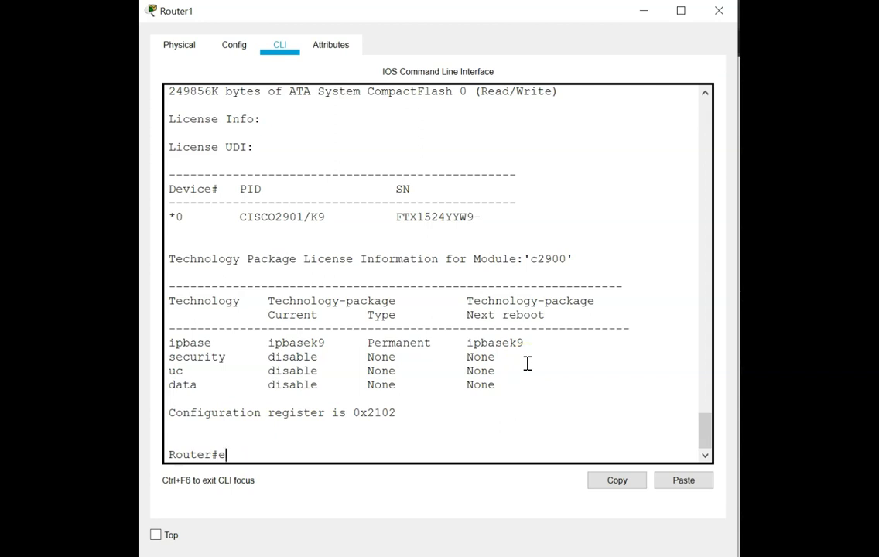
key("Return")
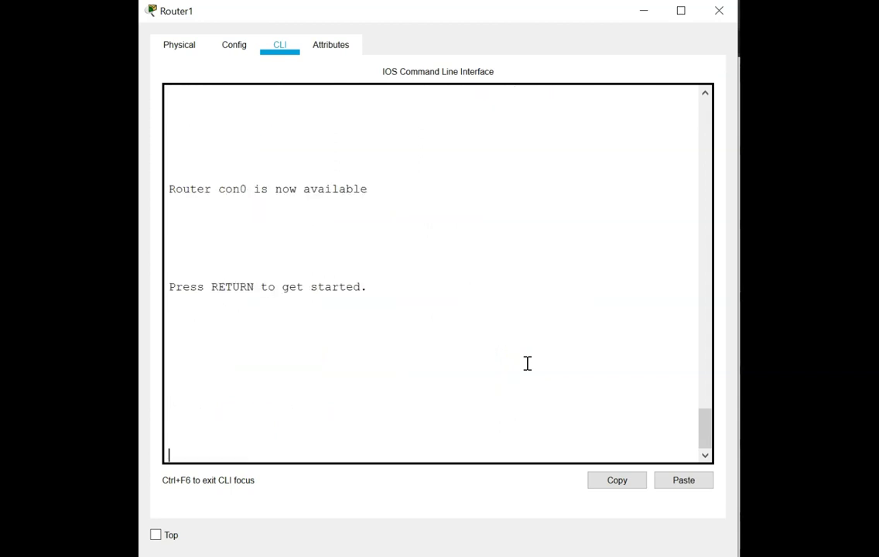
key("Return")
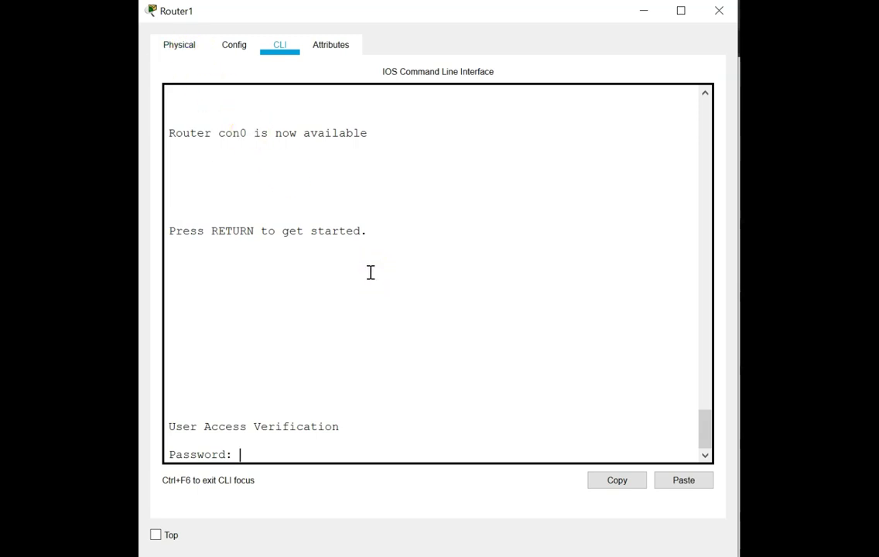
left_click(184, 48)
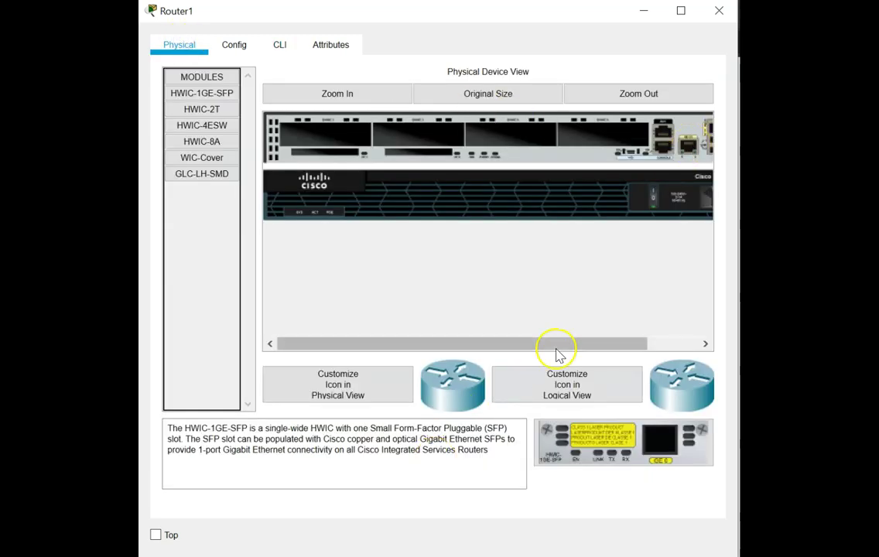
Step: Power-cycle Router1, interrupt boot with Ctrl+Break into rommon, and list commands with ?
left_click(652, 198)
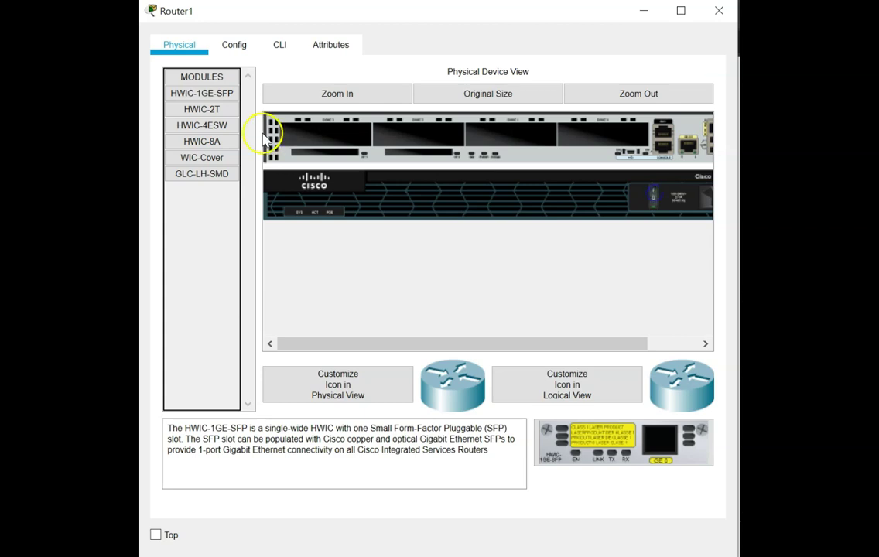
left_click(279, 45)
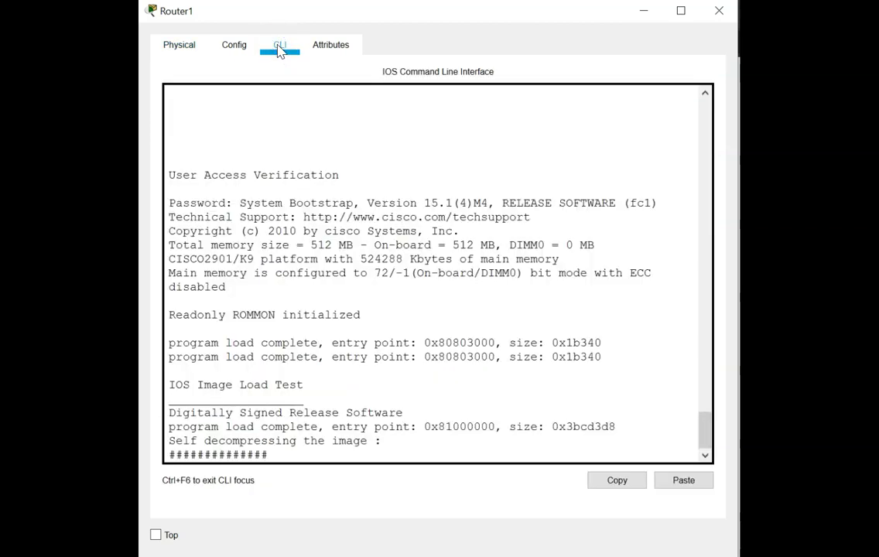
left_click(404, 207)
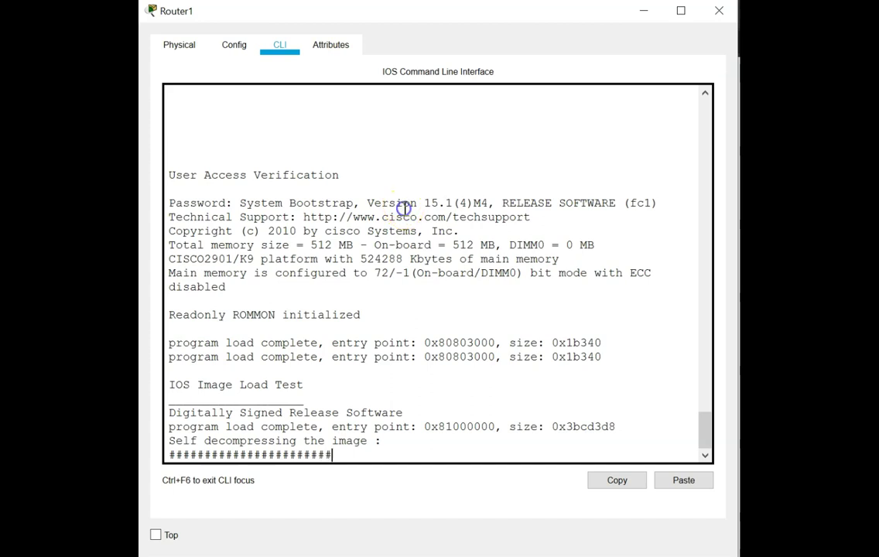
key("ctrl+Break")
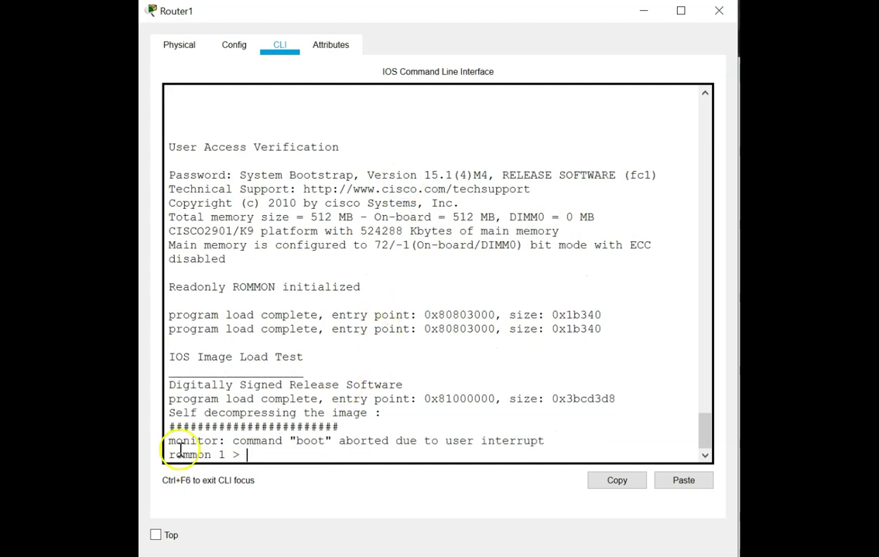
double_click(180, 452)
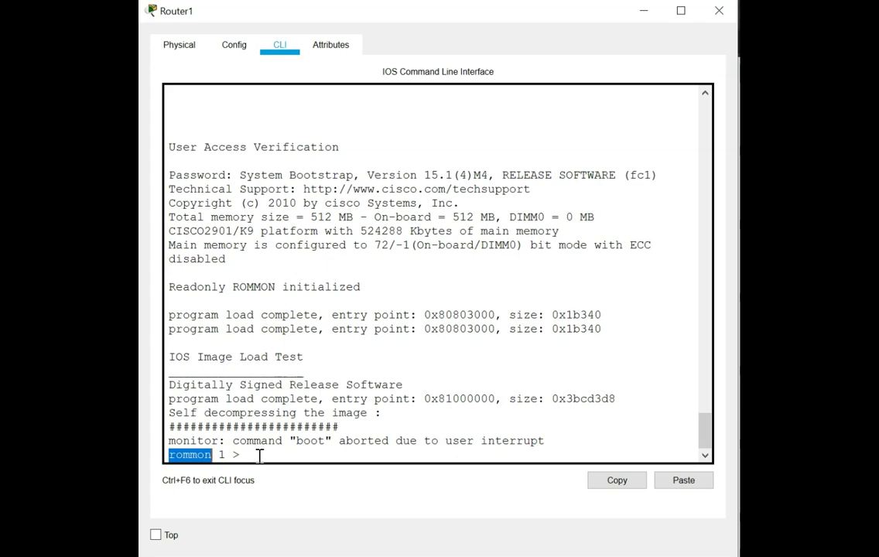
type("?")
key("Return")
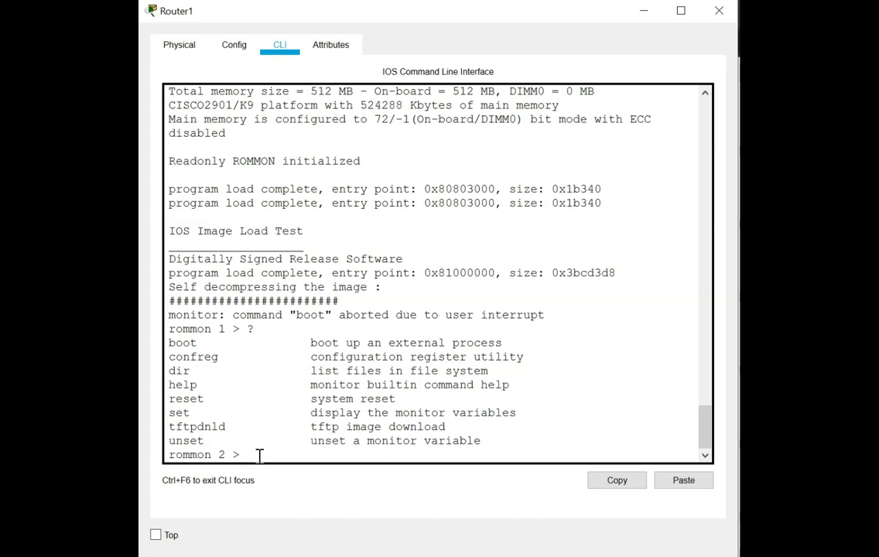
Step: Set the configuration register with confreg 0x2142 at the rommon prompt
type("confreg")
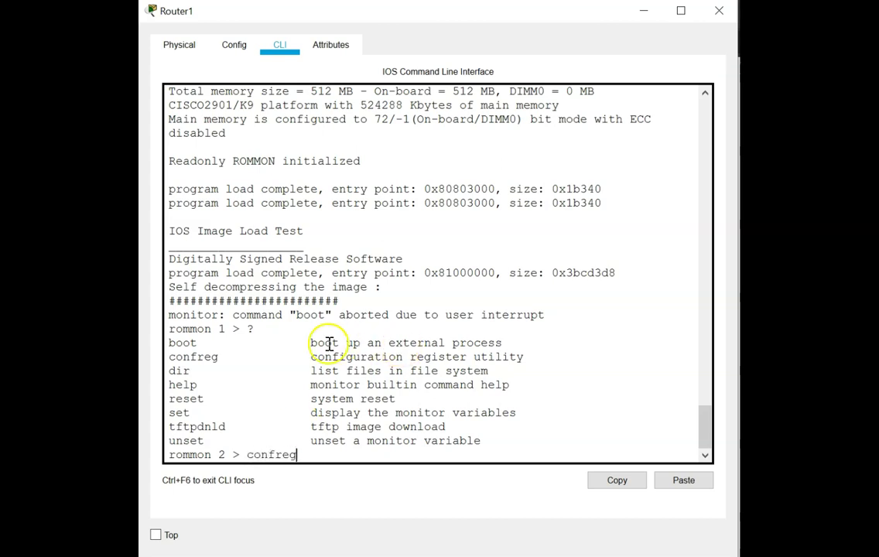
triple_click(326, 356)
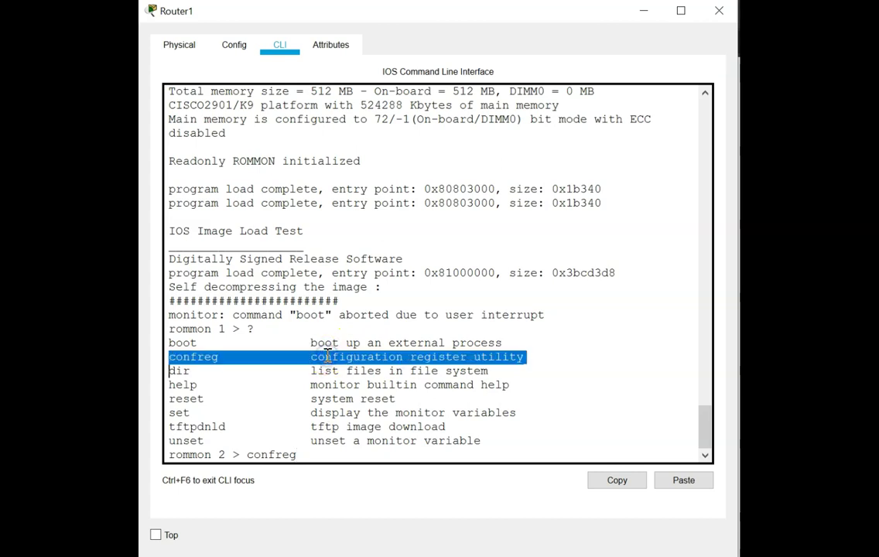
left_click(355, 375)
type("0x21")
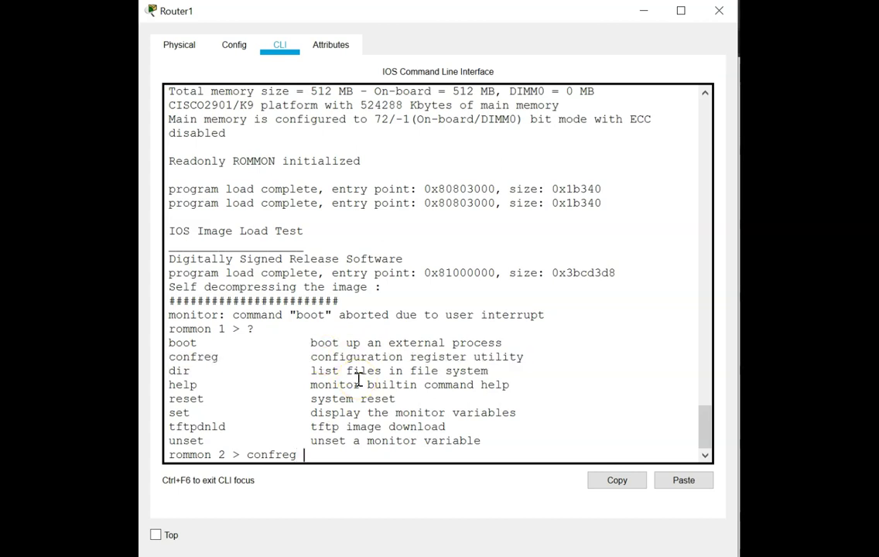
type("42")
key("Return")
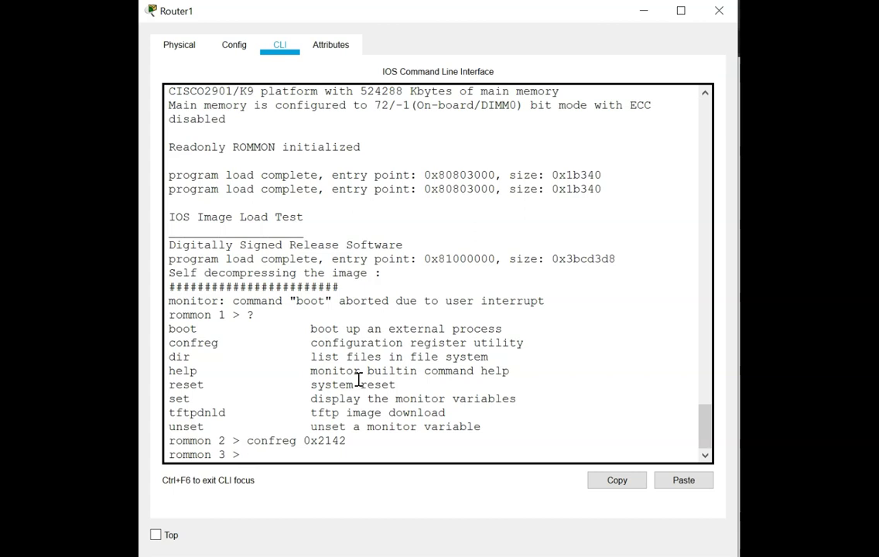
Step: Run reset to reboot Router1 into the initial configuration dialog
type("reload")
key("BackSpace")
key("BackSpace")
key("BackSpace")
key("BackSpace")
key("BackSpace")
key("BackSpace")
double_click(198, 385)
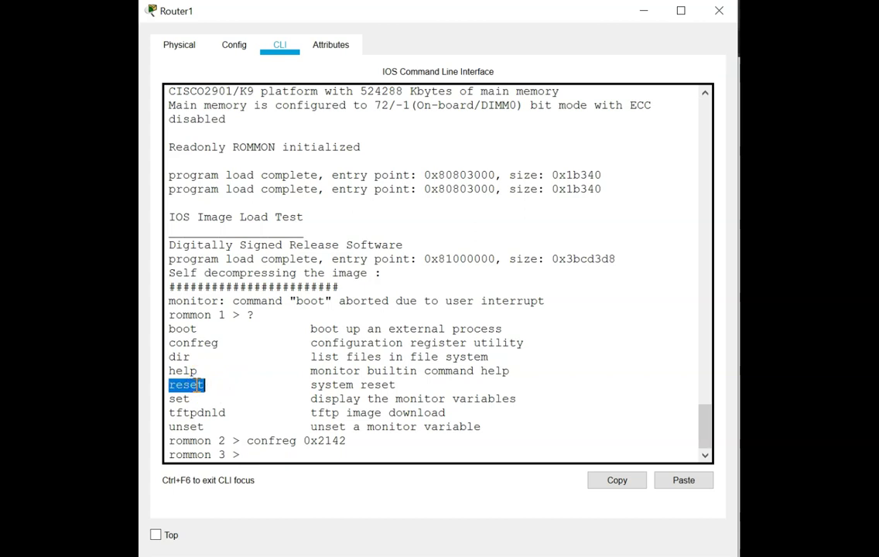
type("reset")
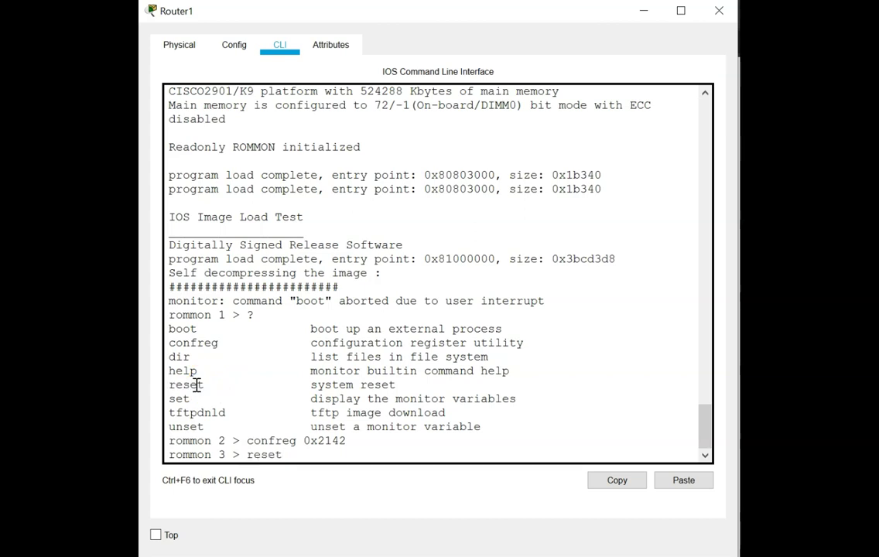
key("Return")
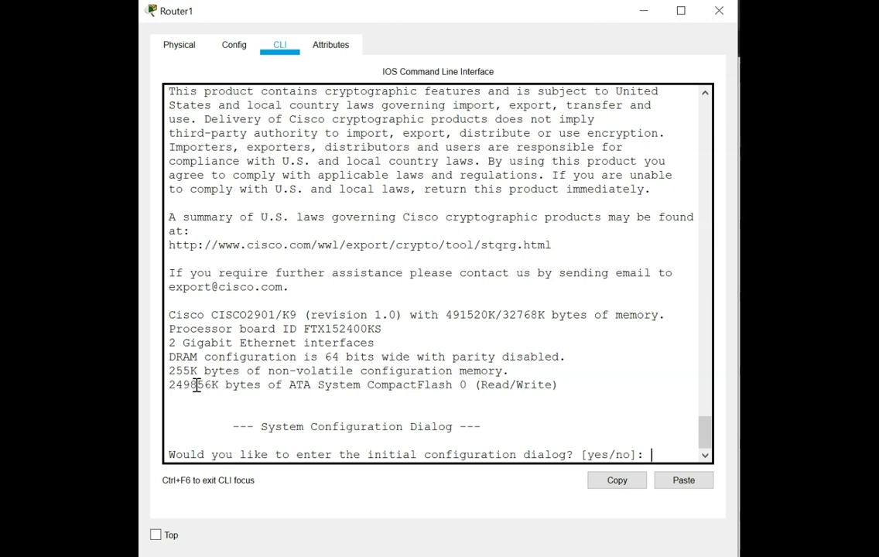
Step: Answer no to the setup dialog and run en to reach Router# without a password
type("no")
key("Return")
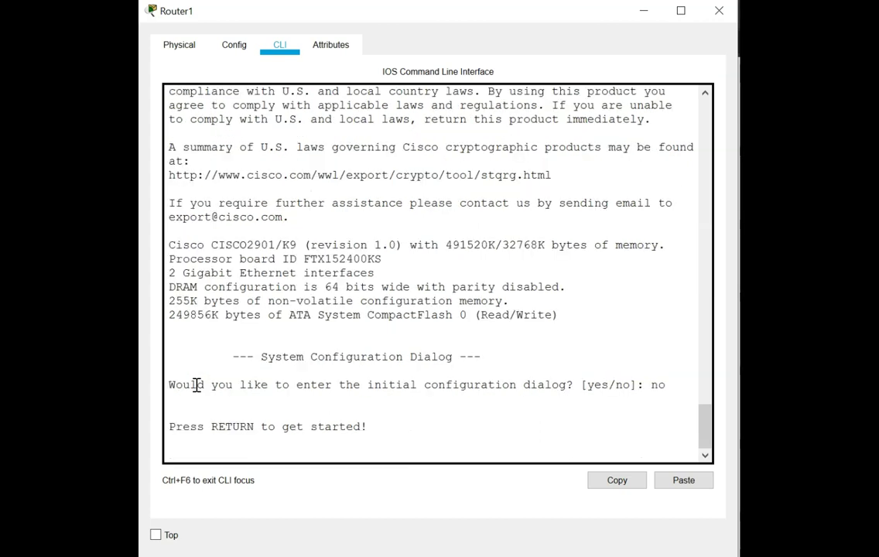
key("Return")
type("en")
key("Return")
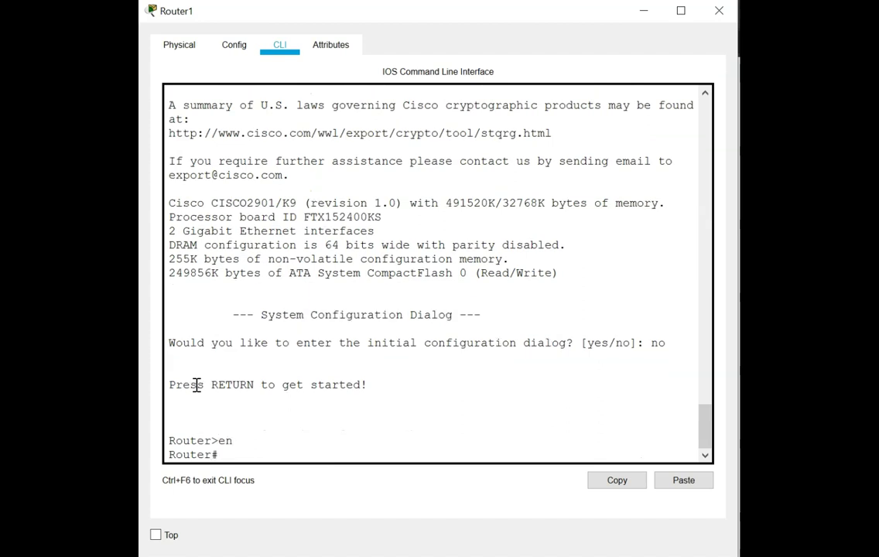
left_click_drag(169, 455, 219, 455)
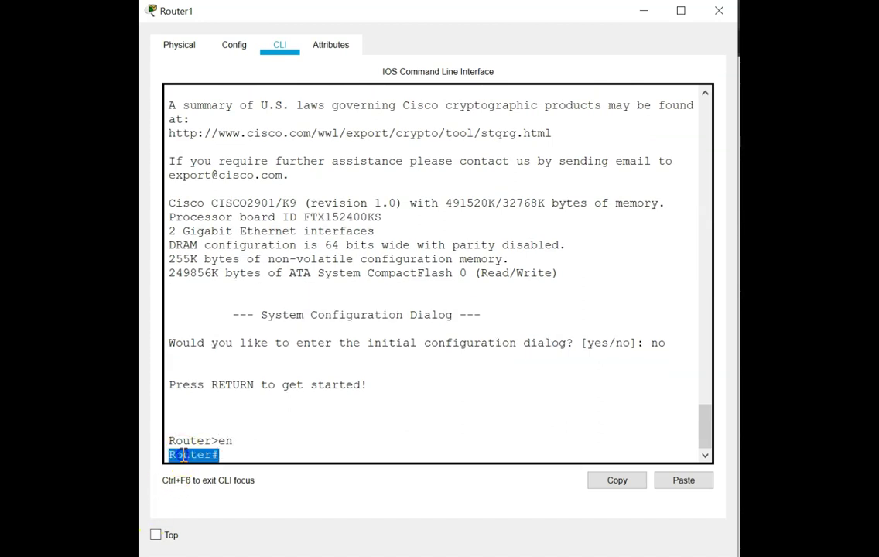
left_click(368, 411)
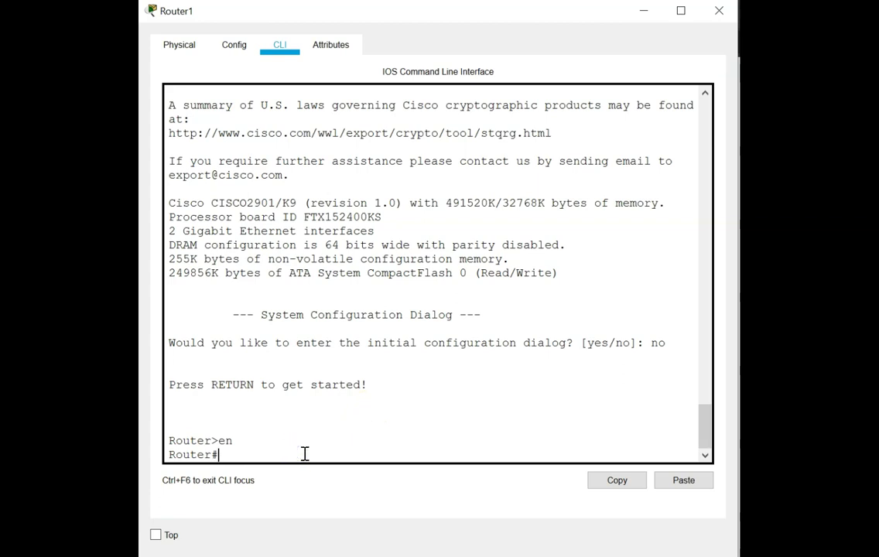
Step: Run dir nvram: to confirm startup-config is stored in NVRAM
type("dir nv")
key("Tab")
key("Return")
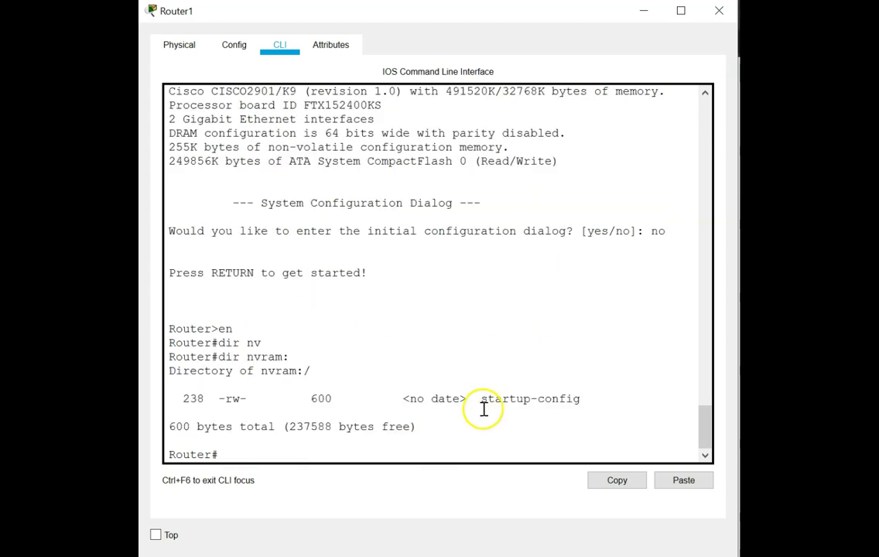
left_click_drag(481, 399, 581, 399)
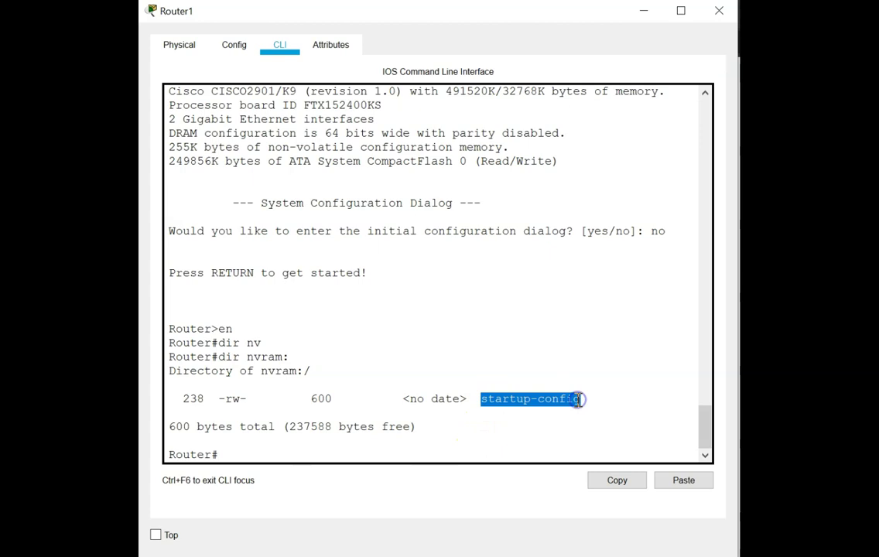
Step: Display the saved configuration with show startup-config, paging through to the end
type("show startup-config")
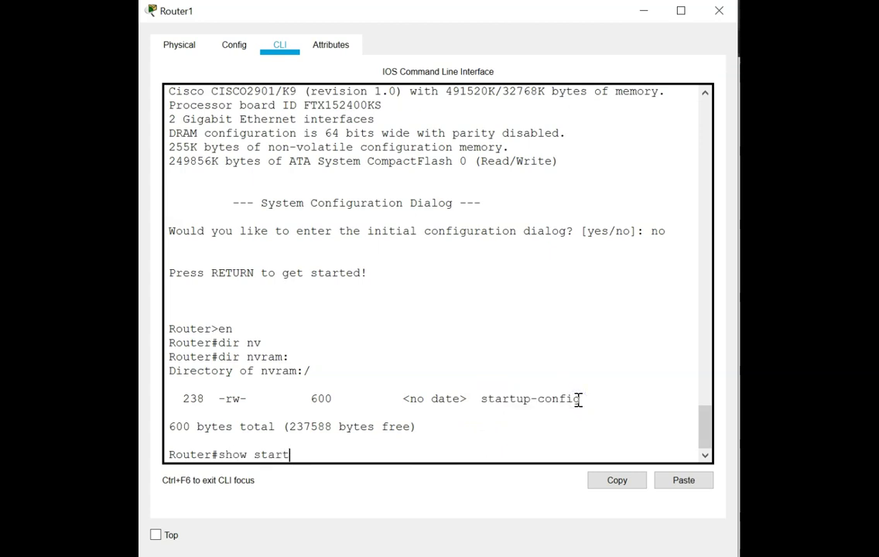
key("Tab")
key("Return")
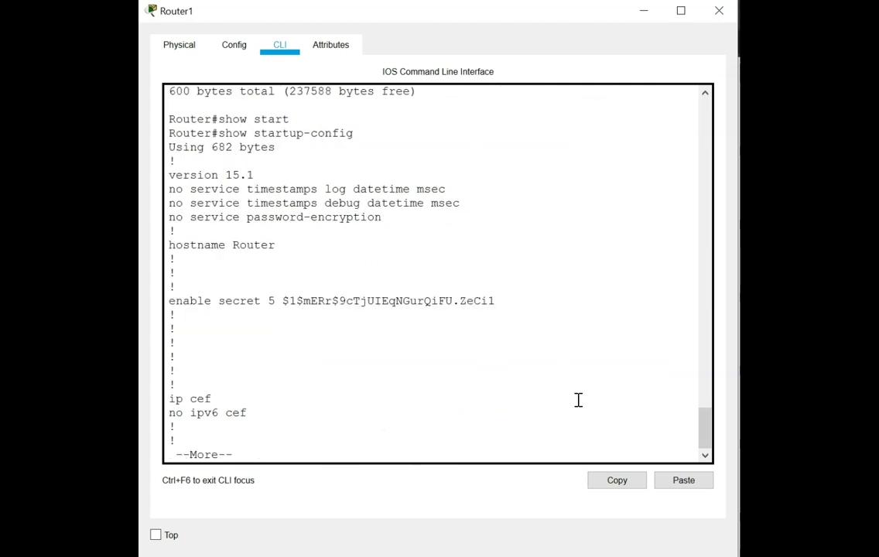
key("space")
key("space")
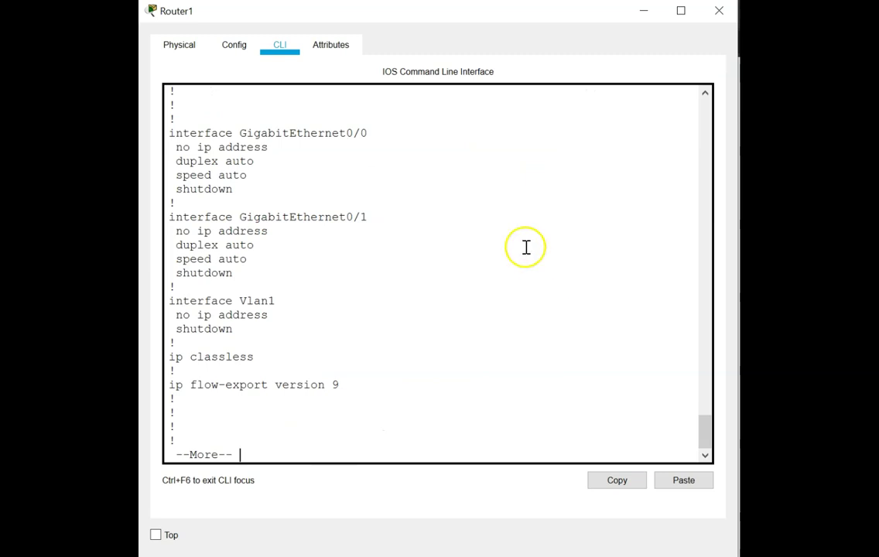
key("space")
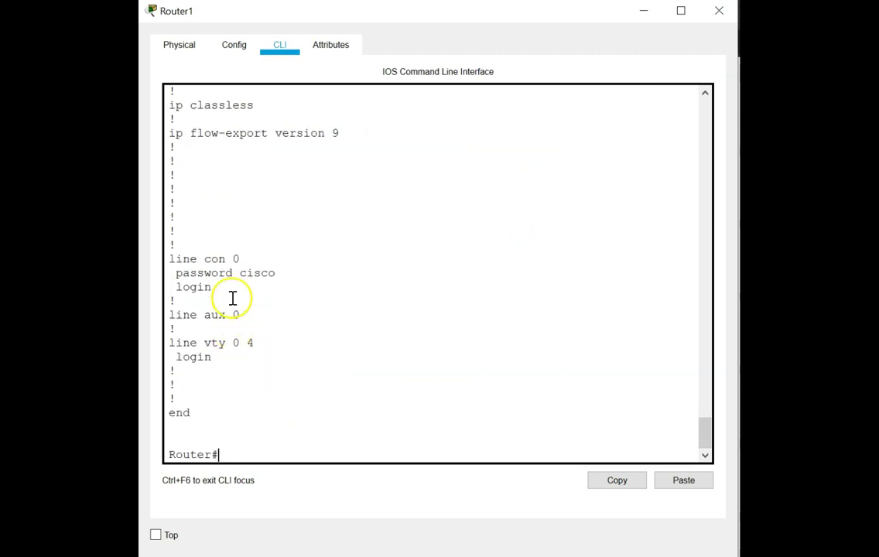
Step: Highlight the console line password, then select the enable secret hash
triple_click(245, 269)
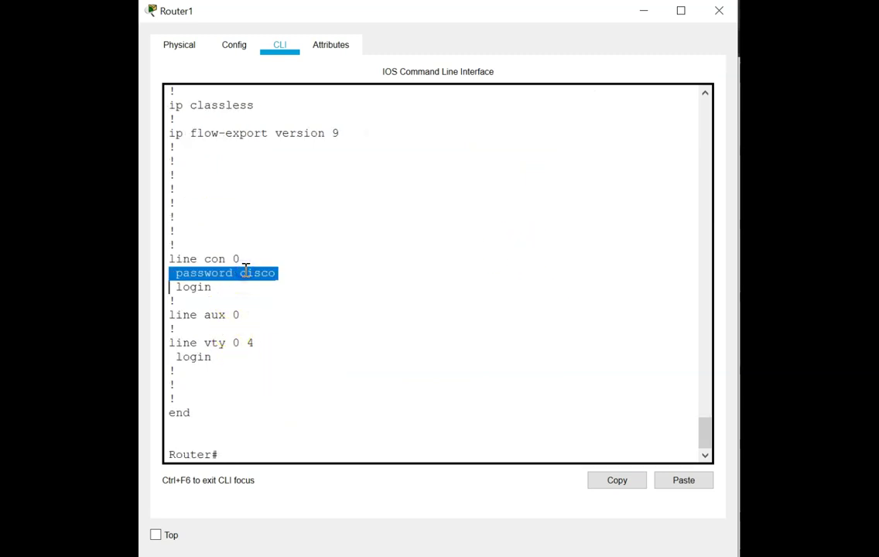
left_click(245, 269)
scroll(330, 270, "up", 20)
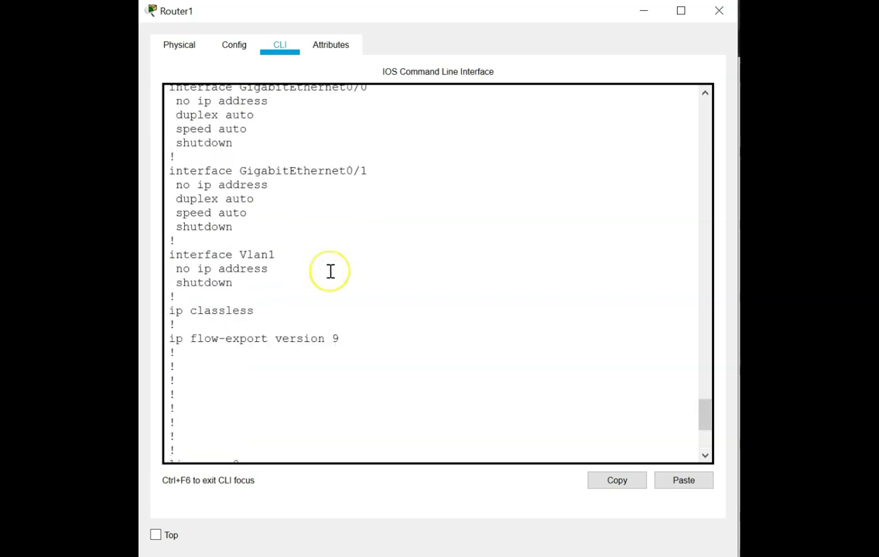
scroll(329, 271, "up", 3)
left_click(285, 251)
left_click_drag(334, 256, 498, 249)
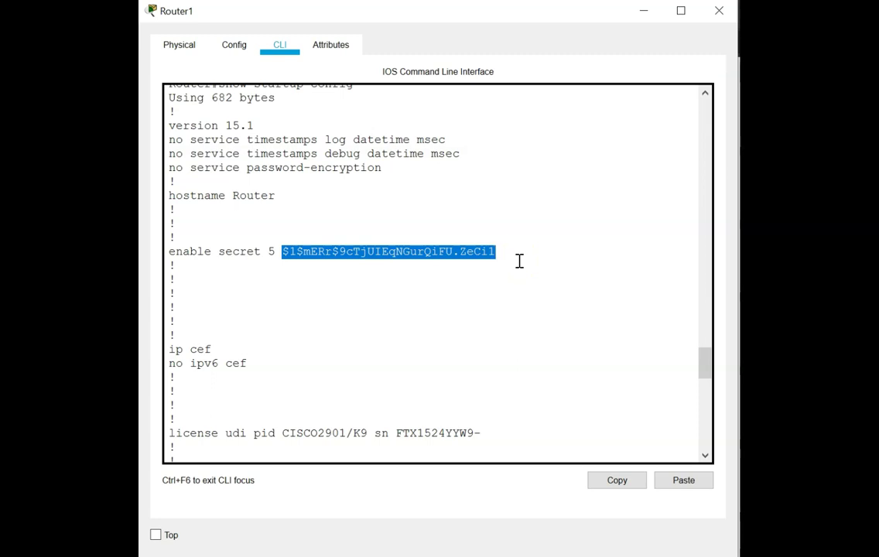
scroll(519, 261, "down", 8)
scroll(519, 262, "down", 8)
Step: Reselect the console password value and mark the enable secret line again
right_click(517, 261)
left_click(253, 271)
double_click(253, 271)
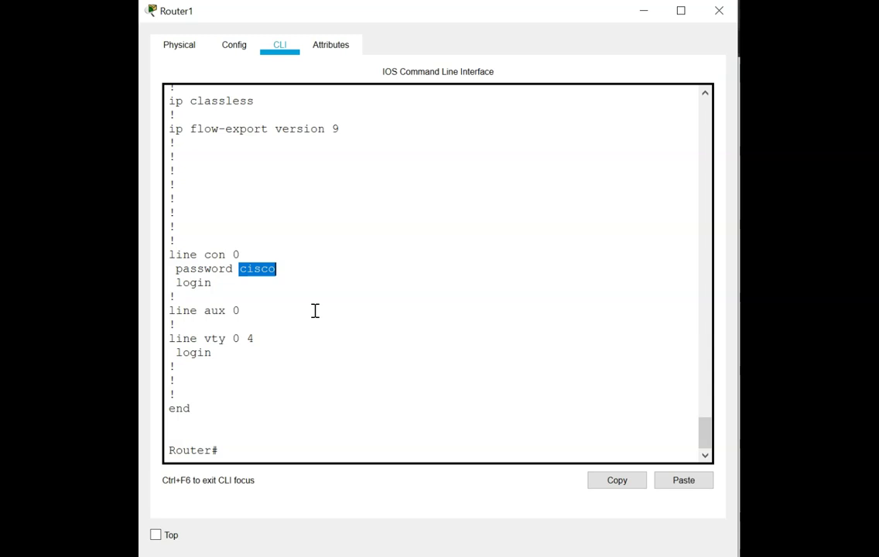
scroll(315, 310, "up", 15)
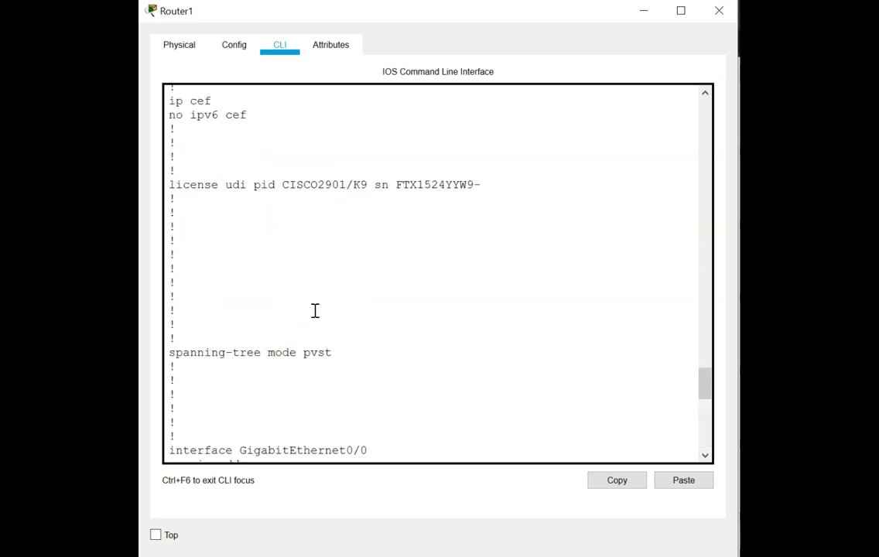
scroll(315, 310, "up", 5)
left_click(290, 359)
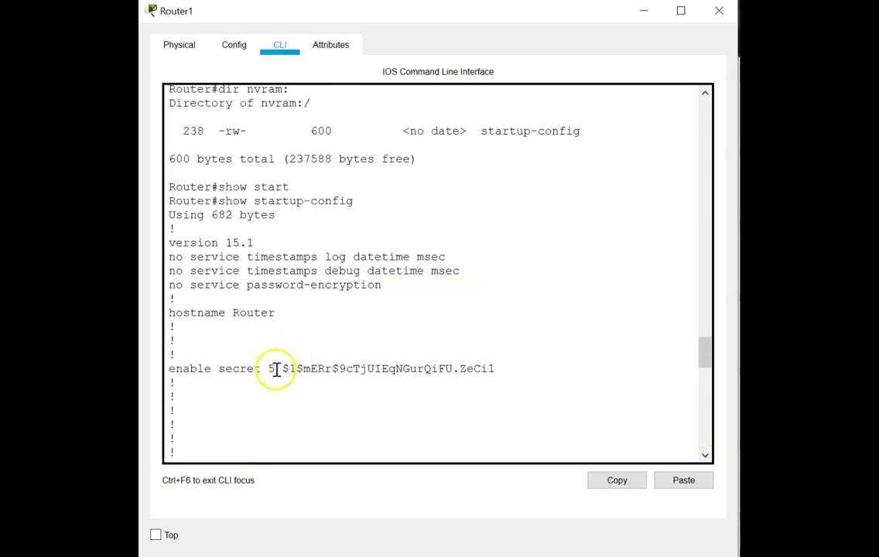
left_click_drag(282, 368, 495, 368)
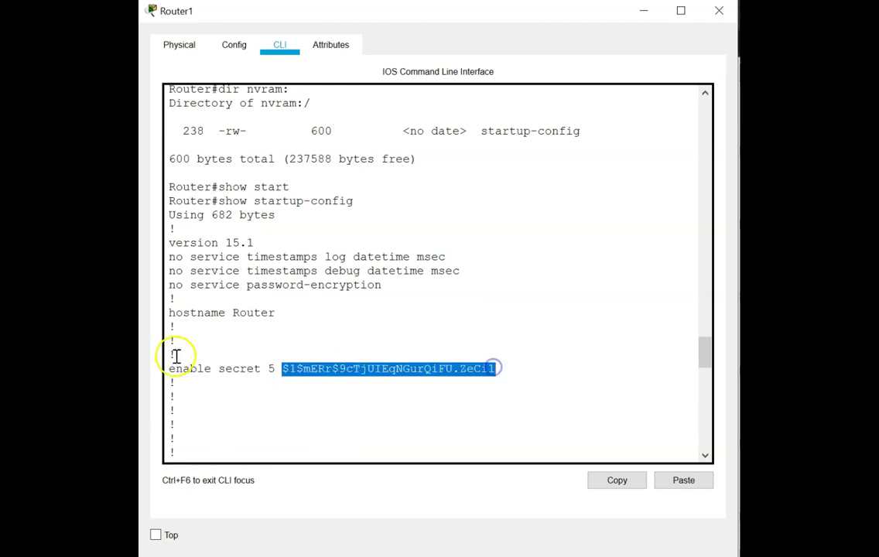